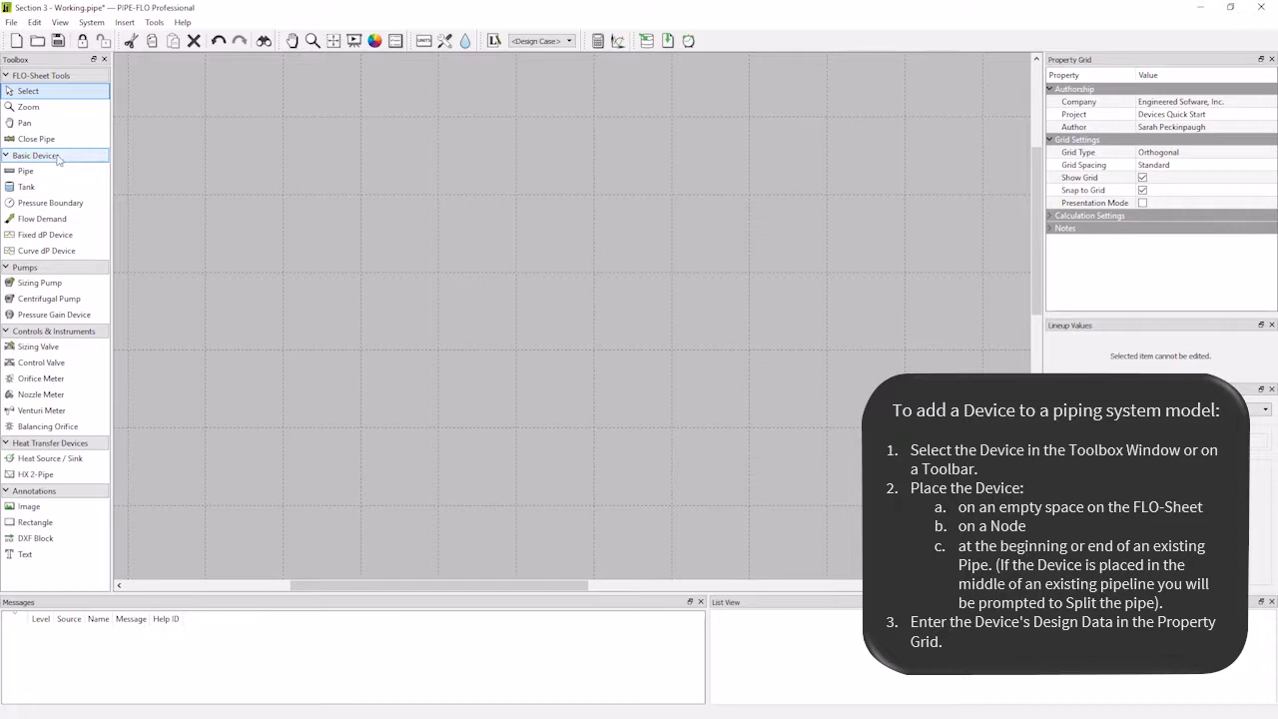
- Place a tank on a grid intersection in the empty FLO-Sheet and leave the placement tool
left_click(61, 192)
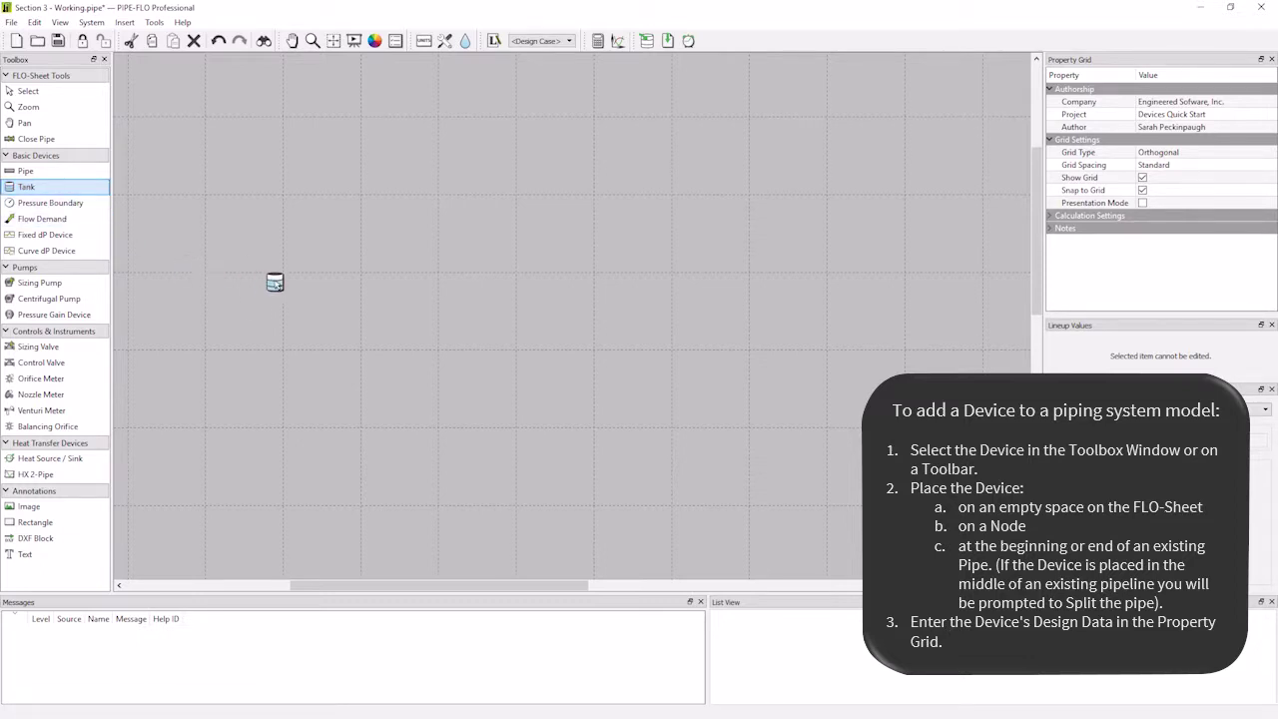
left_click(281, 278)
left_click(282, 271)
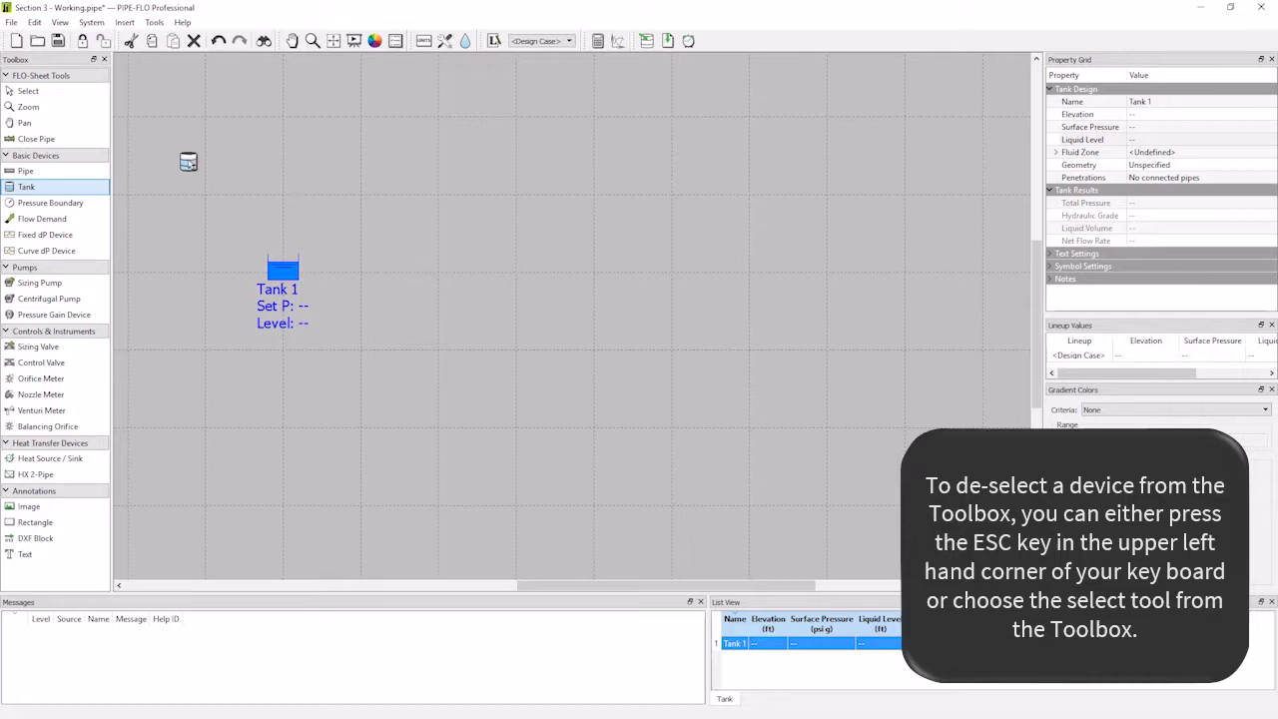
left_click(64, 92)
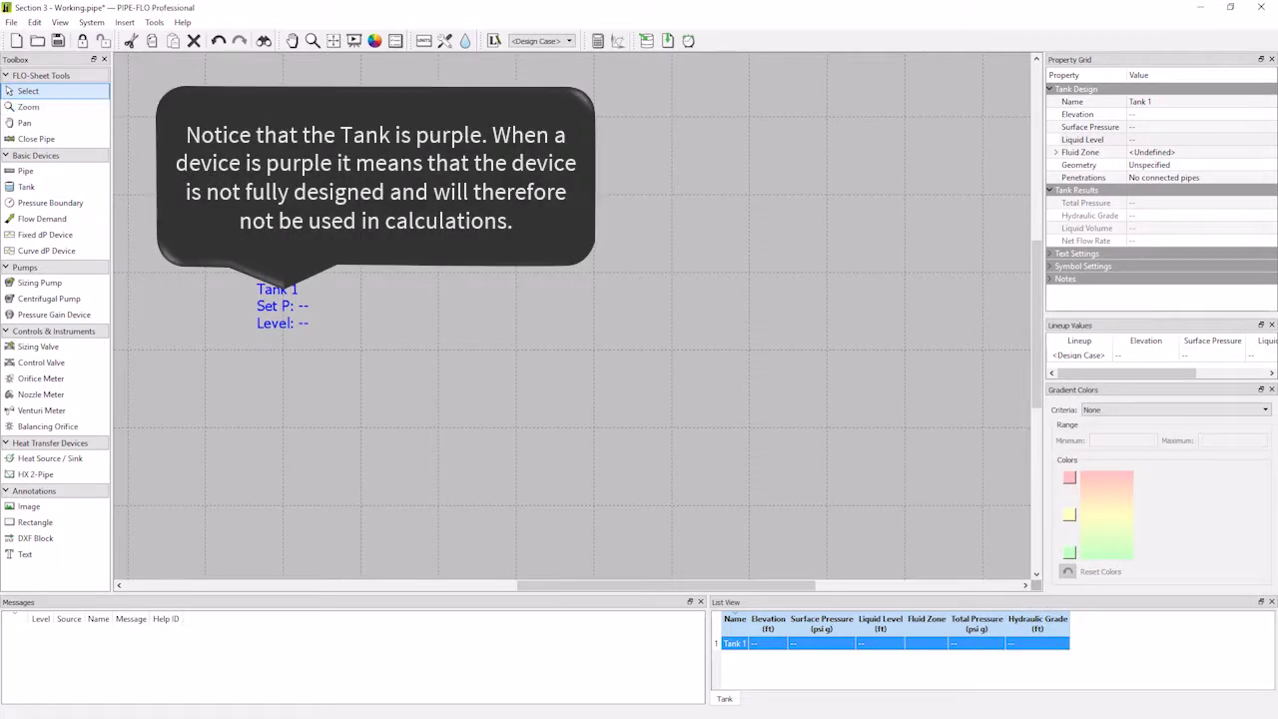
key("Escape")
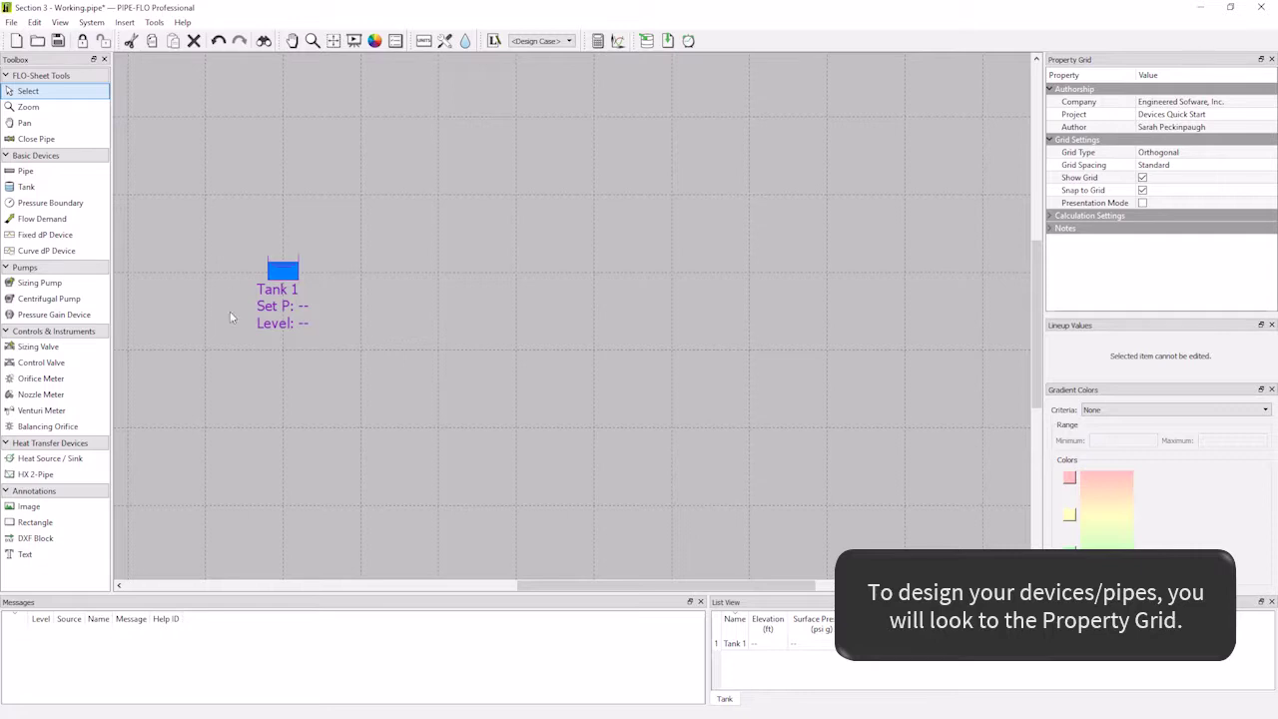
- Name the tank Supply Tank and set its elevation to 20 ft, surface pressure to 0 psi g and liquid level to 10 ft
left_click(280, 281)
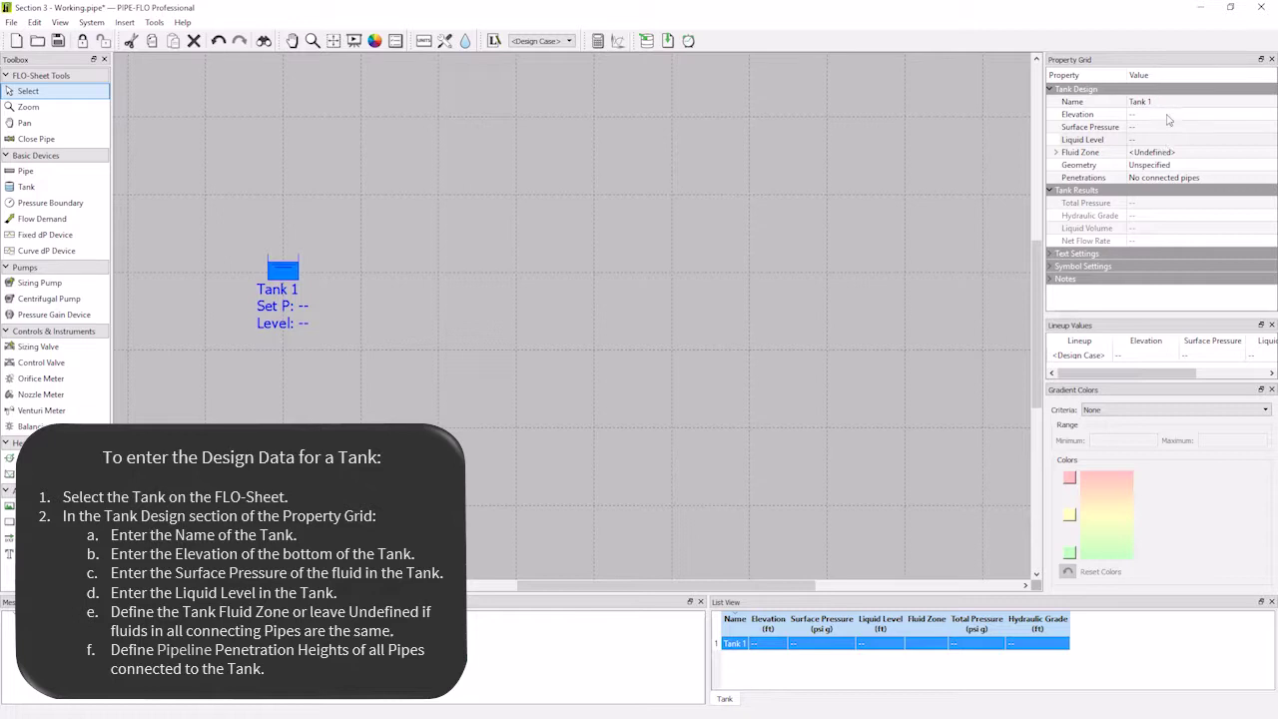
left_click(1177, 103)
type("Supply Tank")
left_click(1153, 114)
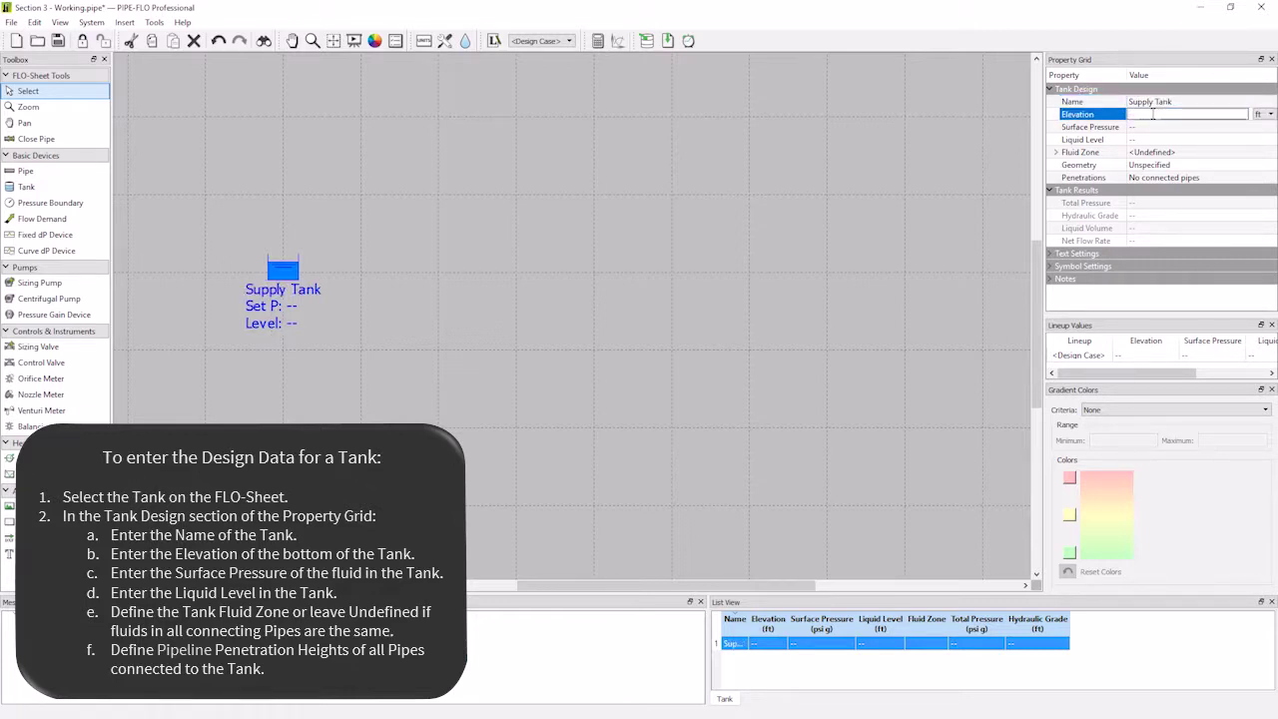
type("20")
left_click(1159, 126)
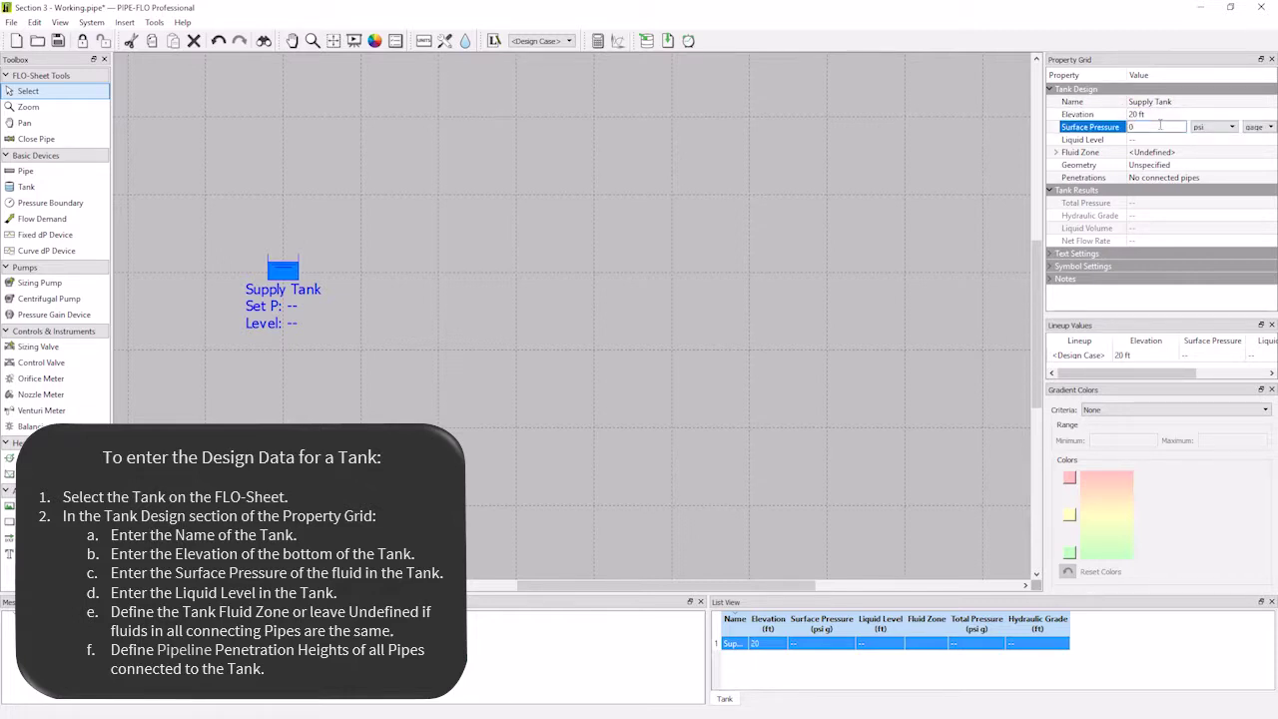
left_click(1154, 139)
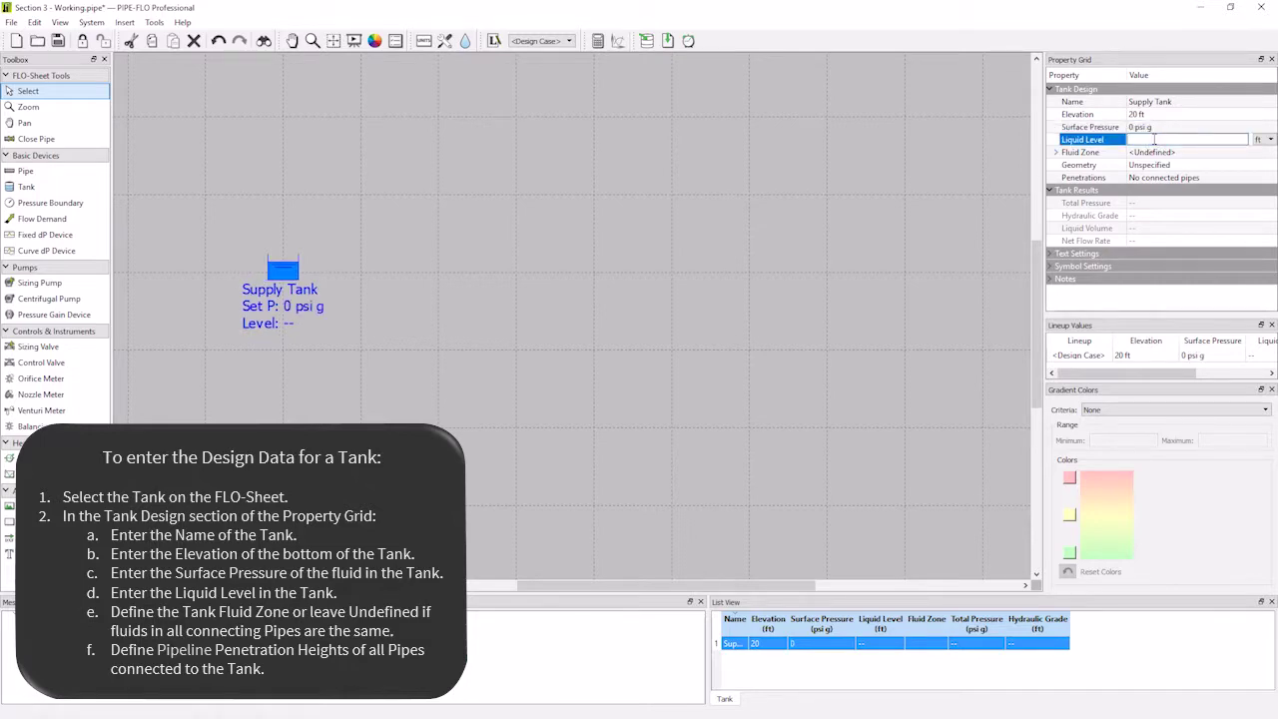
type("10")
left_click(415, 255)
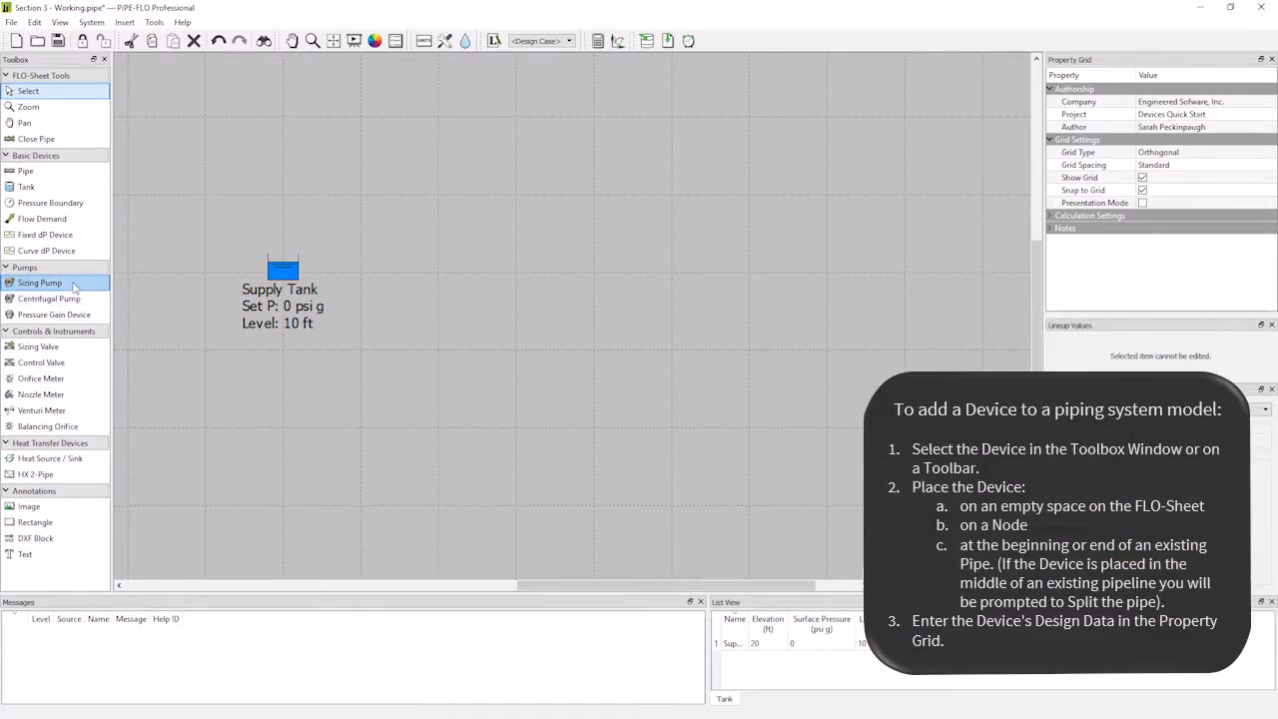
- Place a sizing pump two grid spaces to the right of the Supply Tank
left_click(74, 287)
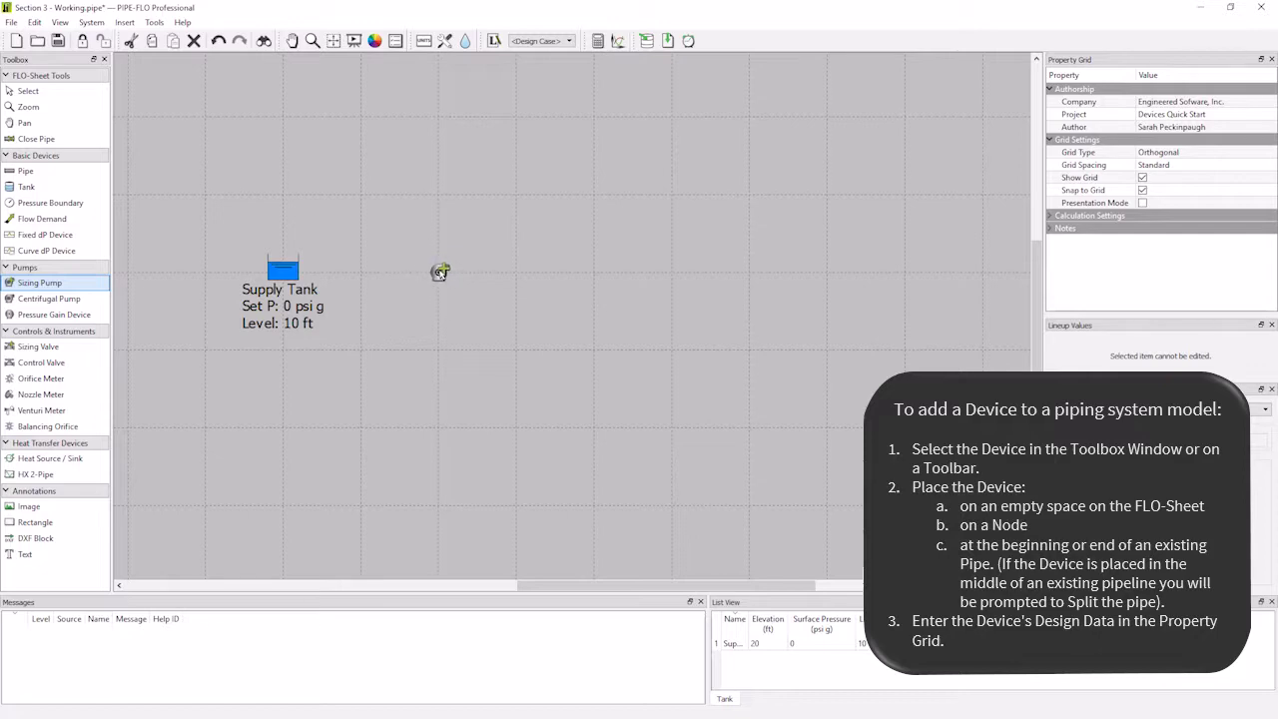
left_click(439, 272)
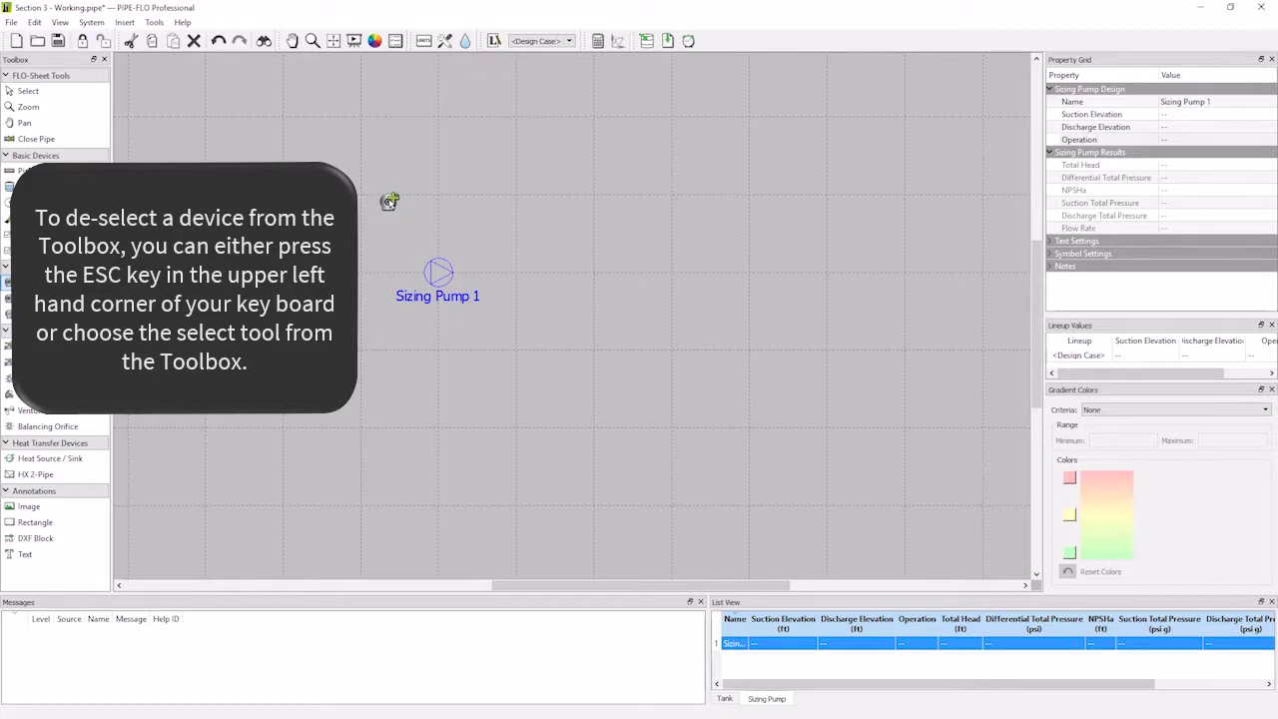
key("Escape")
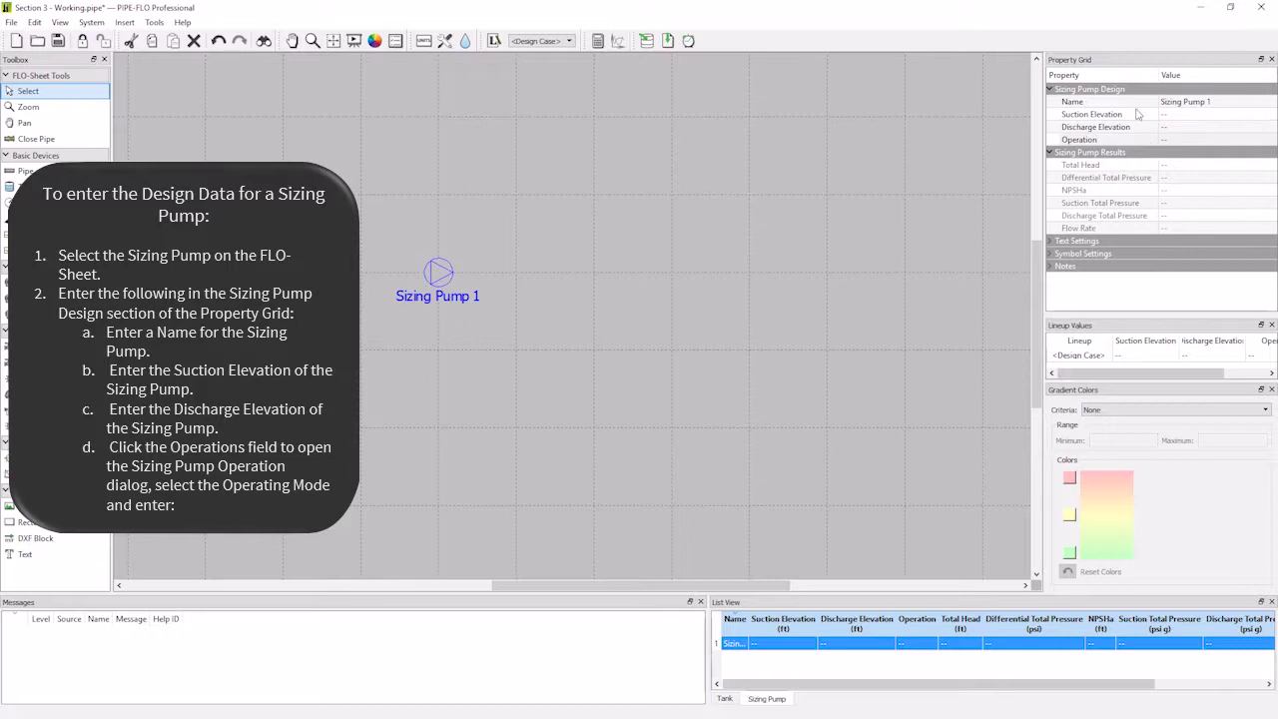
- Name the sizing pump Transfer Pump and set its suction and discharge elevations to 0 ft
left_click(1204, 103)
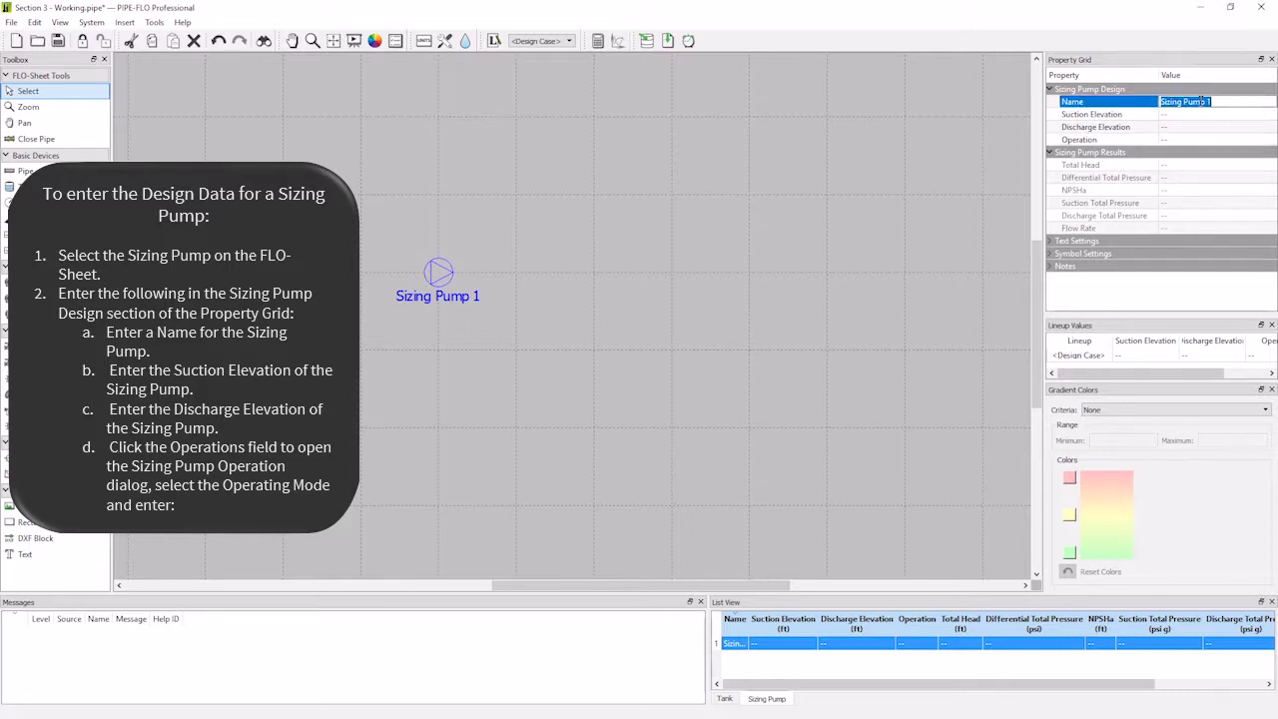
type("Transfer Pump")
left_click(1185, 114)
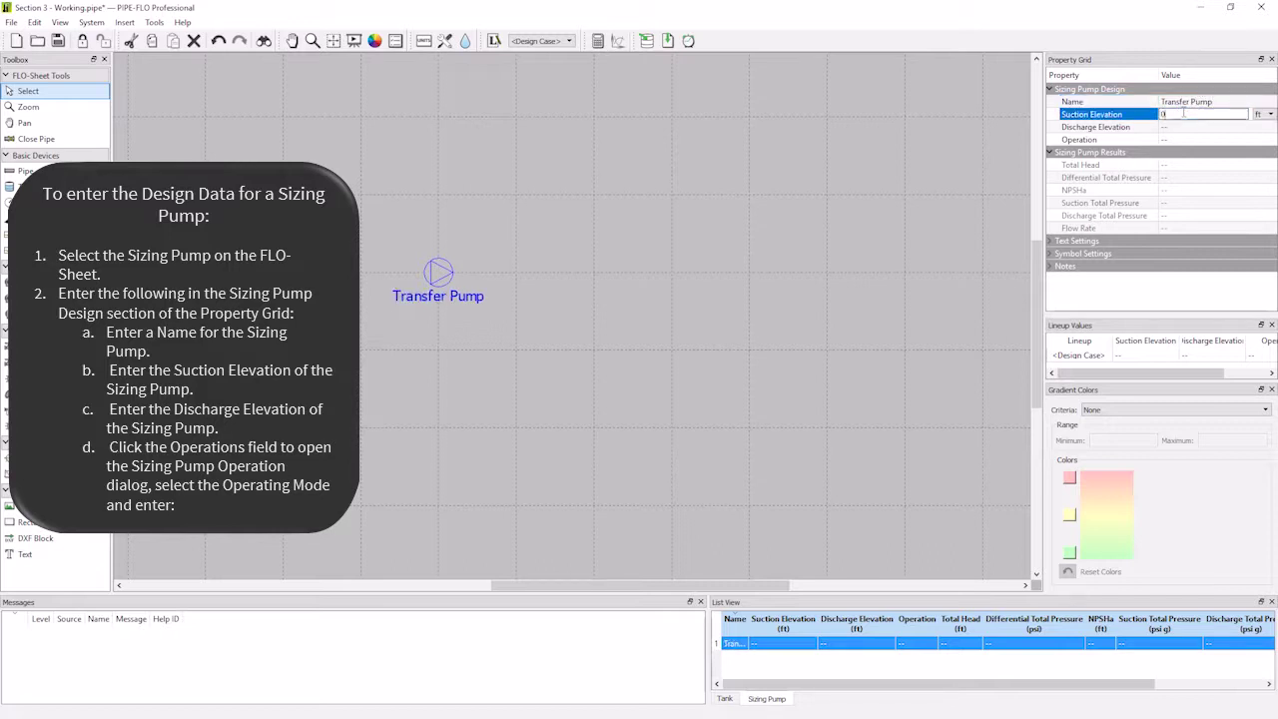
left_click(1173, 127)
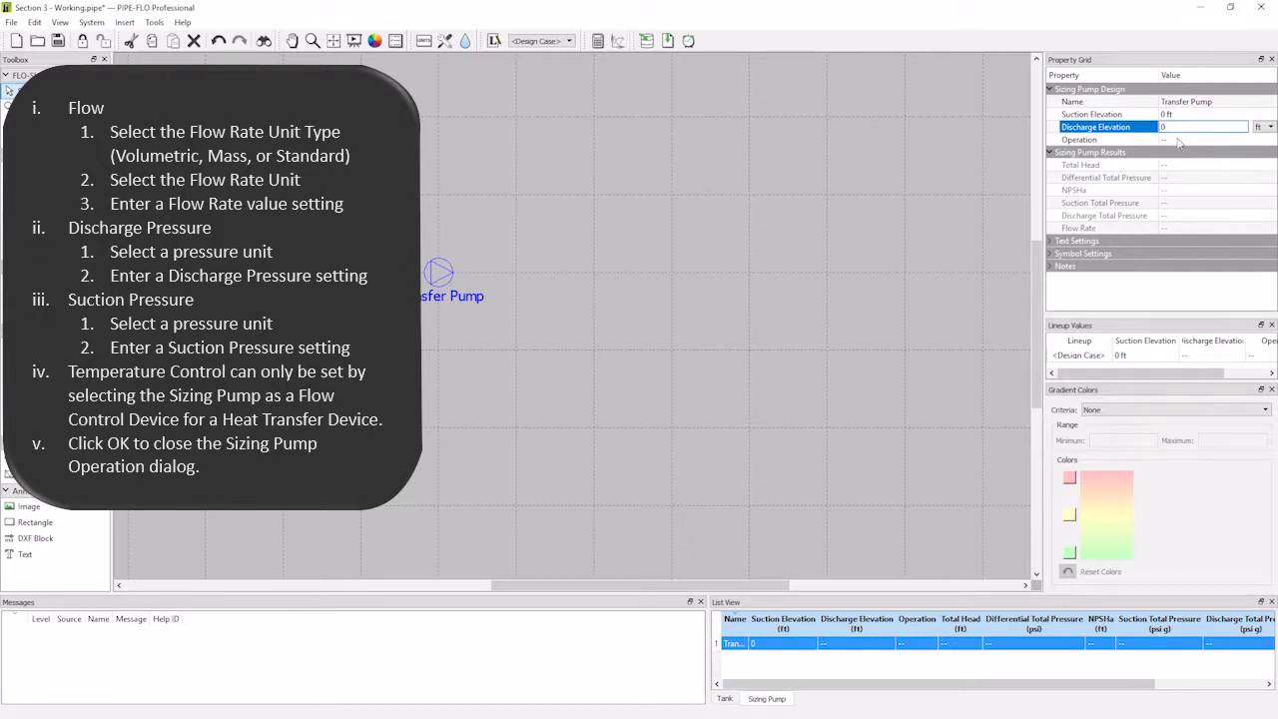
- Set the Transfer Pump's operating mode to Flow with a volumetric flow rate of 800 gpm
left_click(1179, 140)
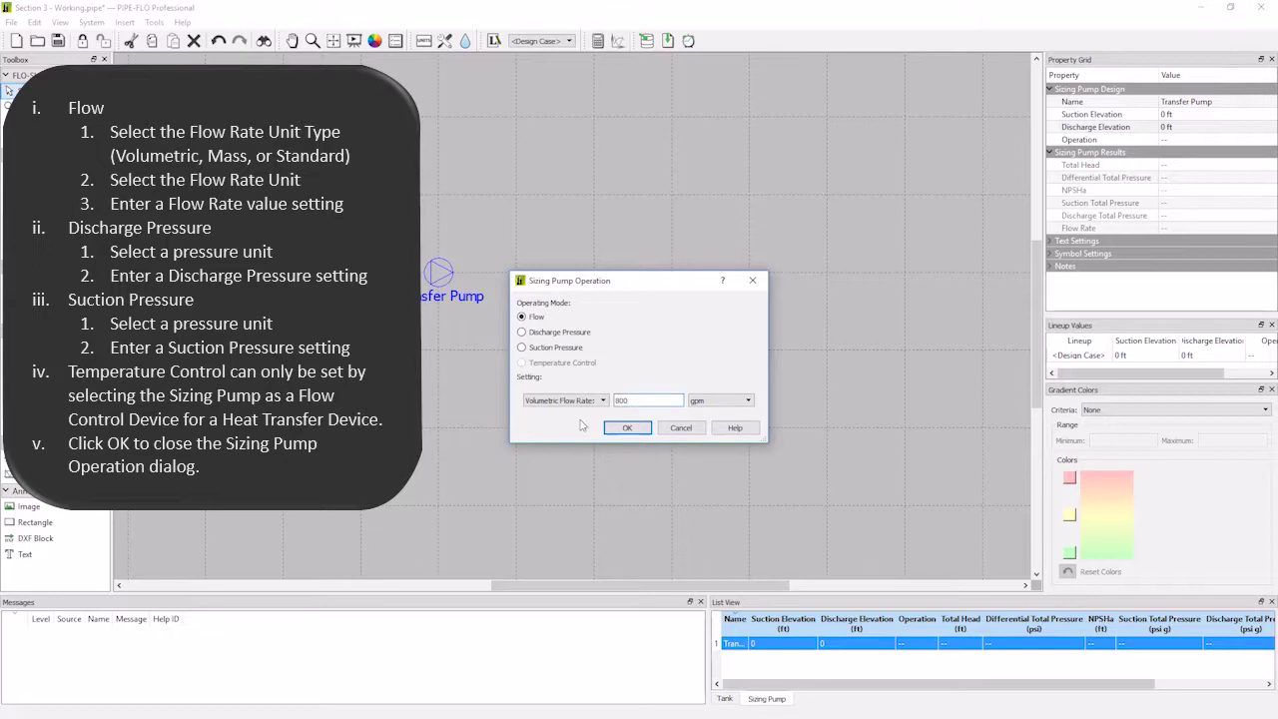
left_click(627, 427)
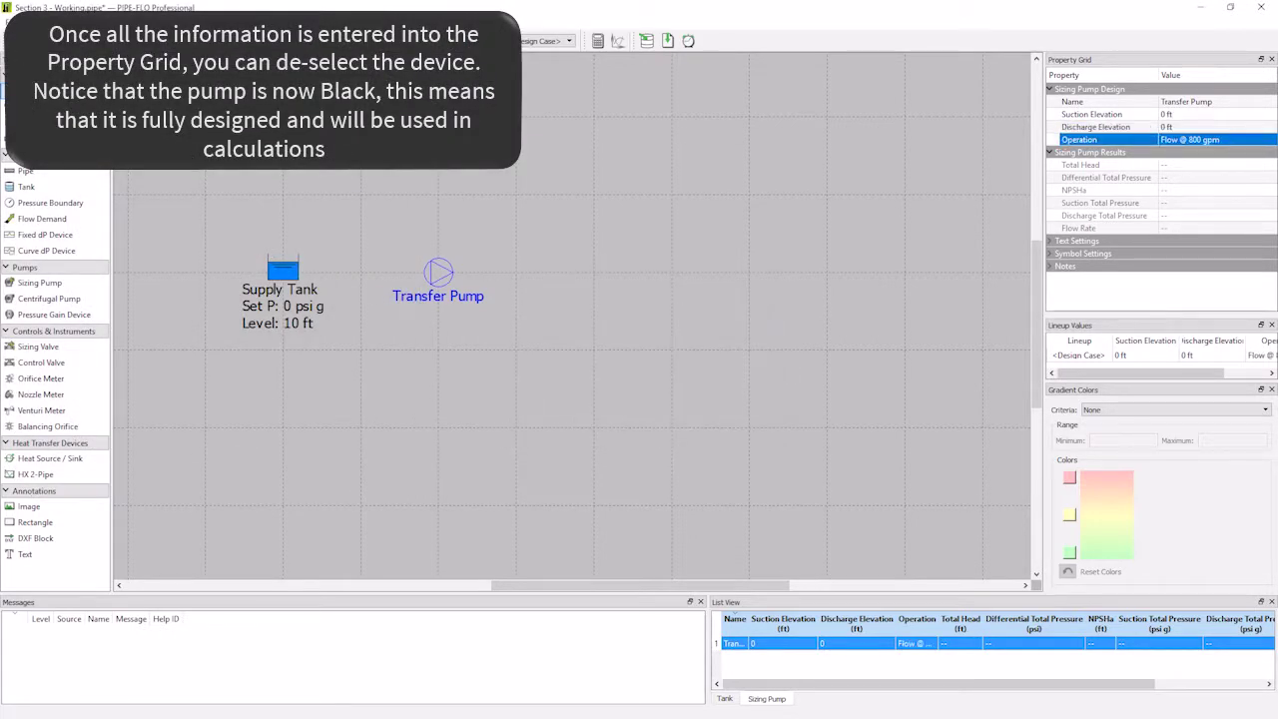
left_click(537, 289)
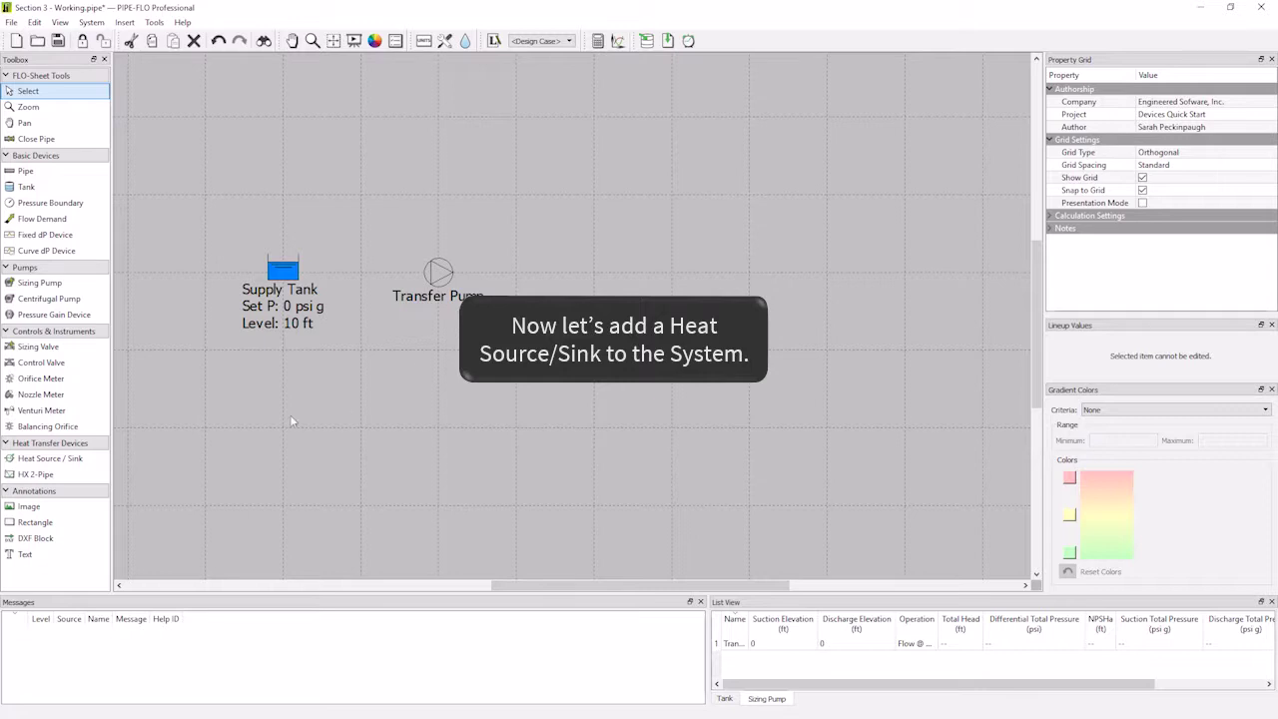
- Place a heat source/sink two grid spaces to the right of the Transfer Pump
left_click(88, 458)
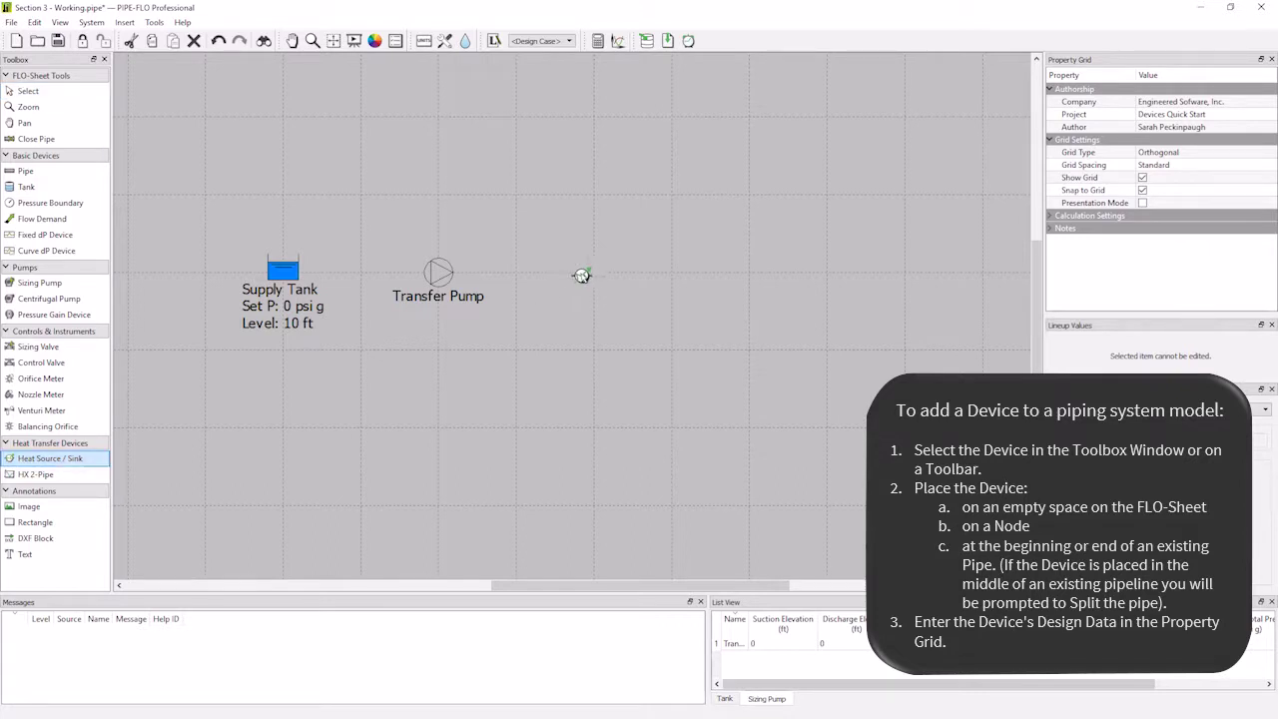
left_click(594, 272)
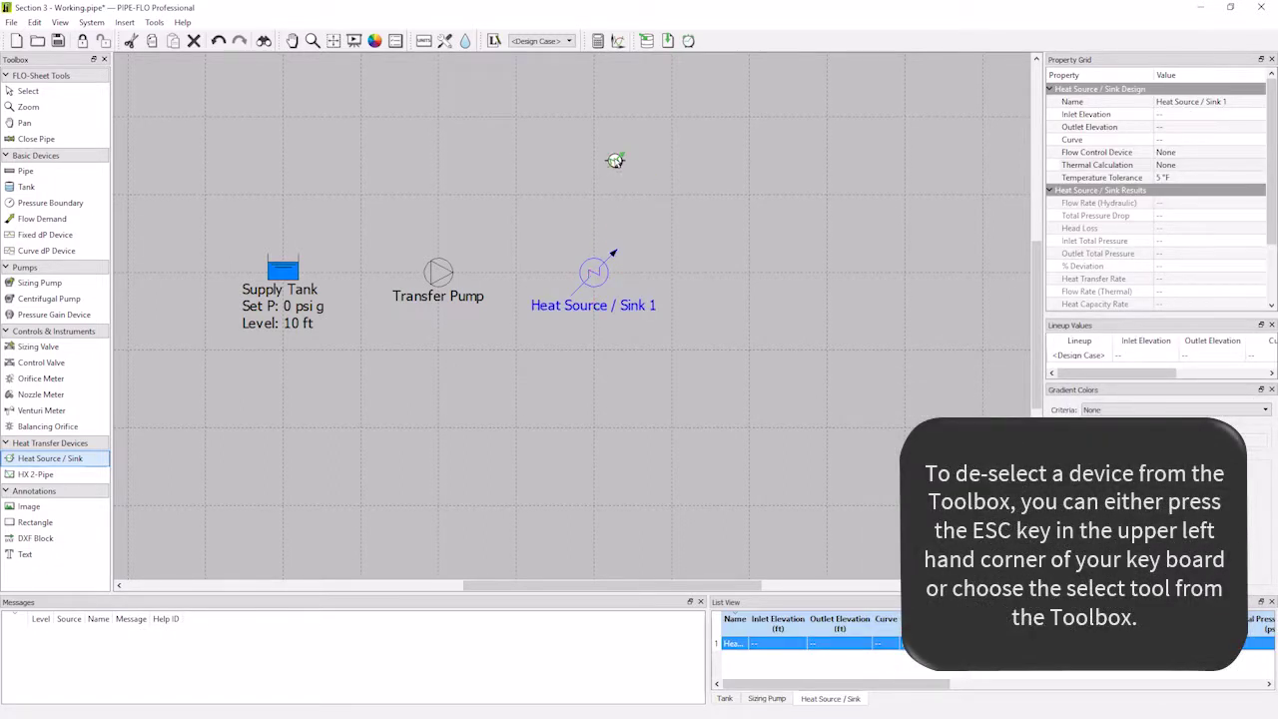
key("Escape")
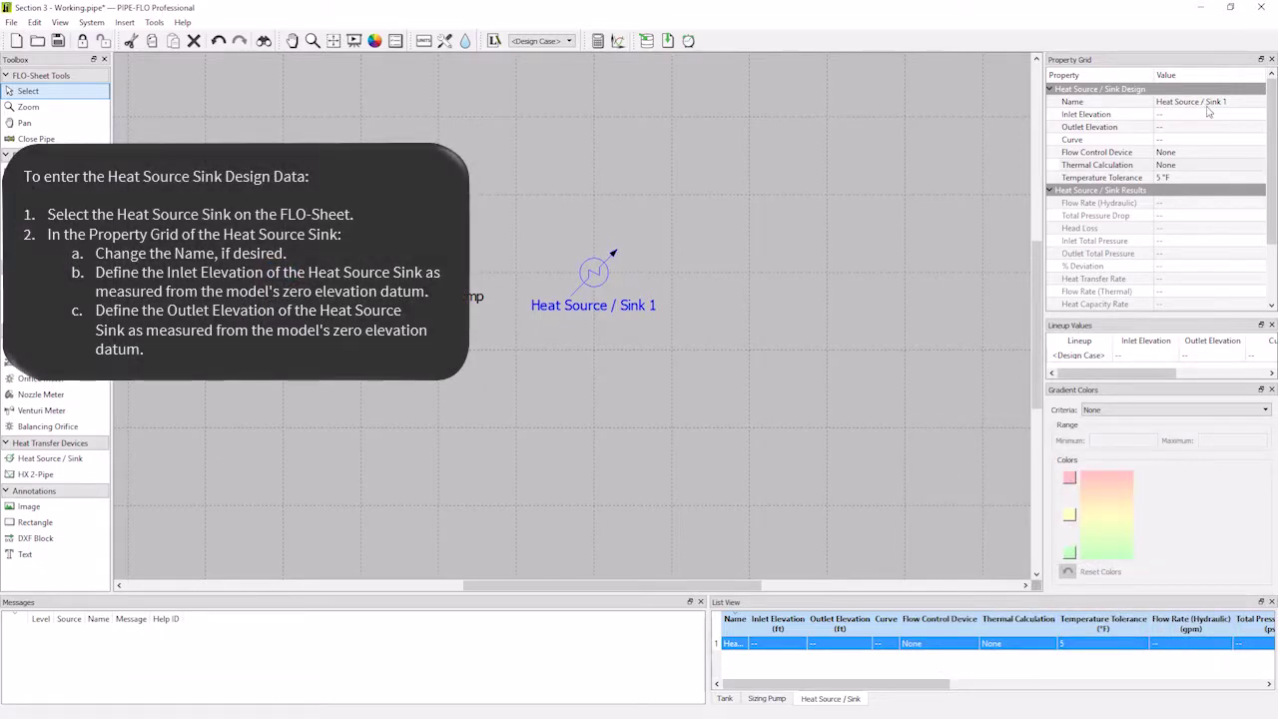
- Name the heat source/sink Heater and set its inlet and outlet elevations to 75 ft
left_click(1205, 103)
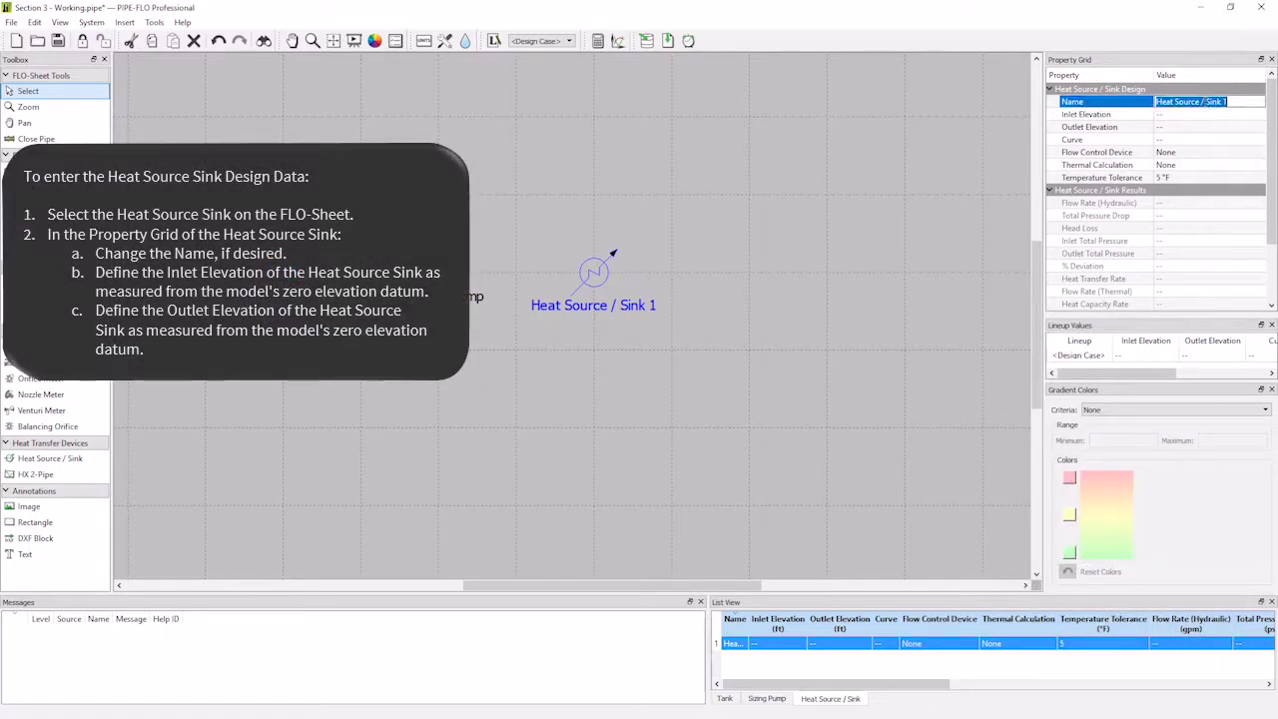
type("Heater")
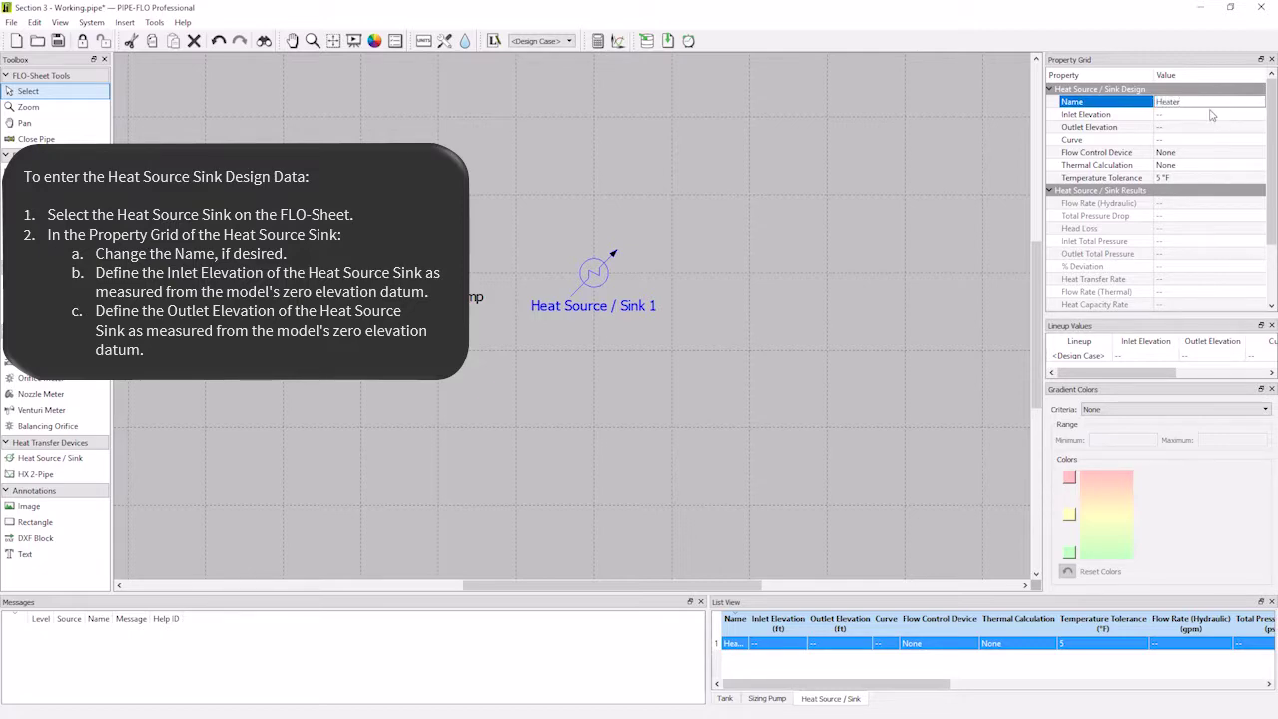
left_click(1192, 114)
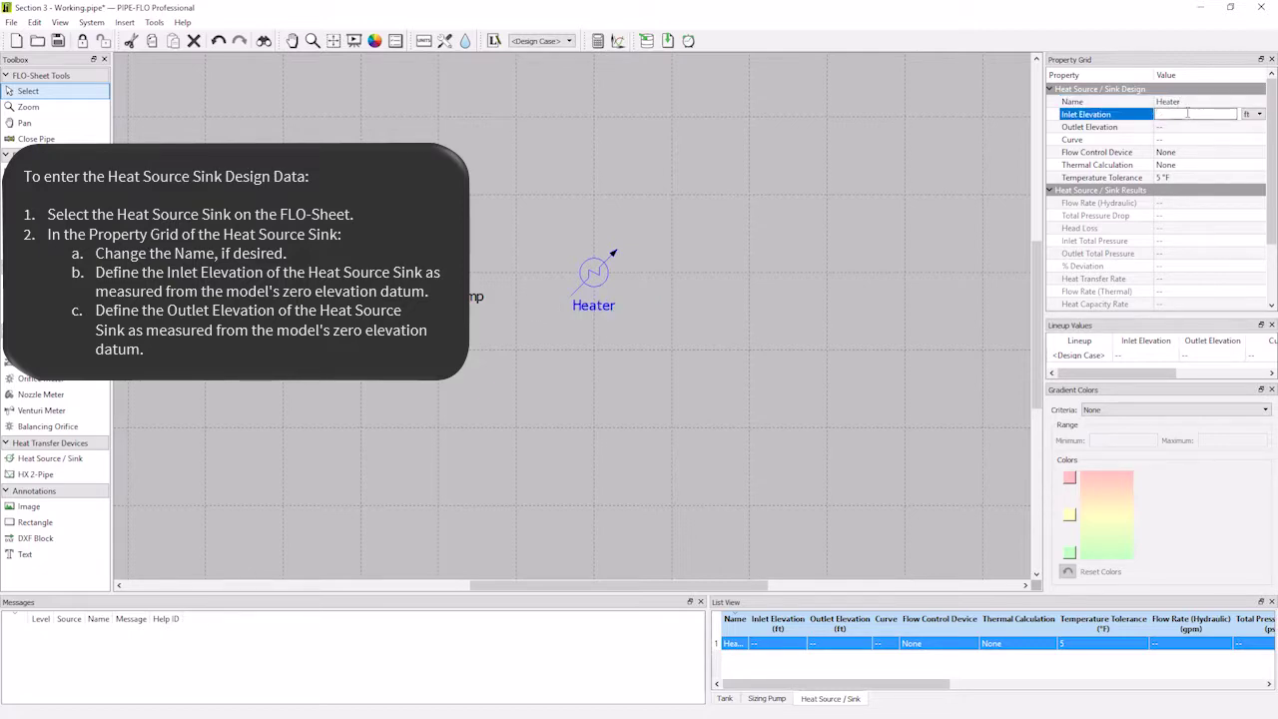
type("75")
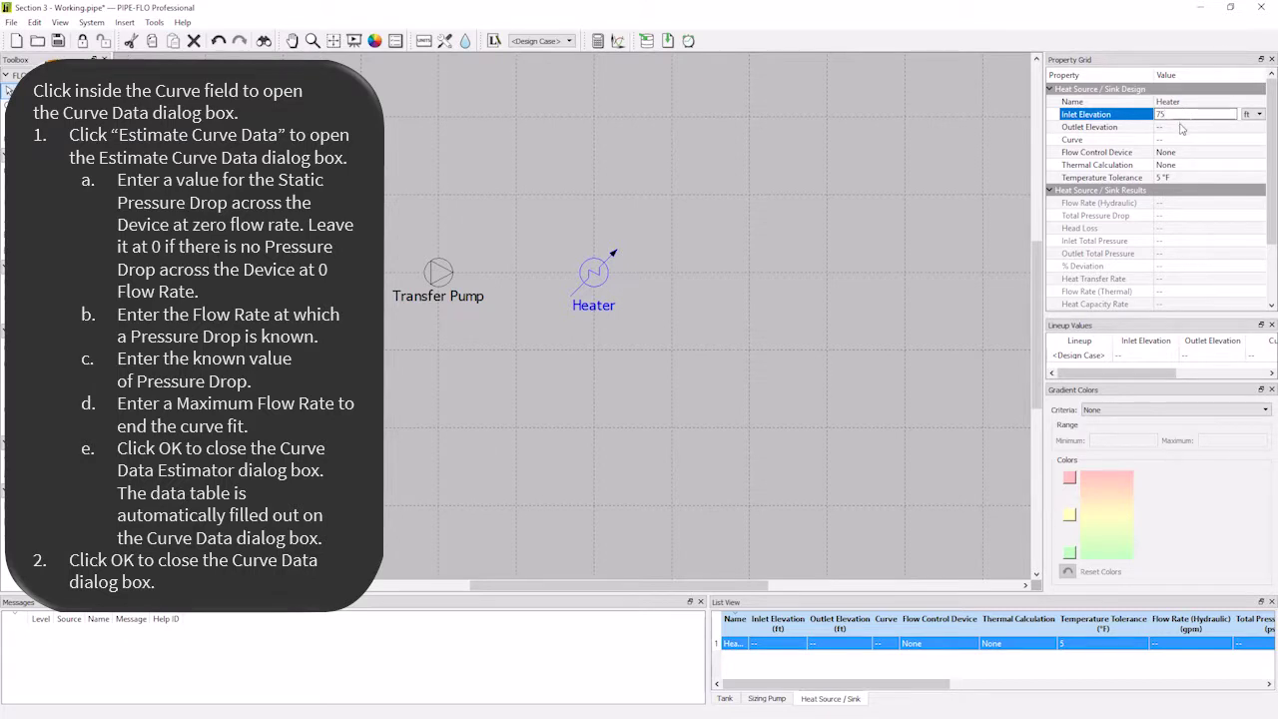
left_click(1182, 126)
type("75")
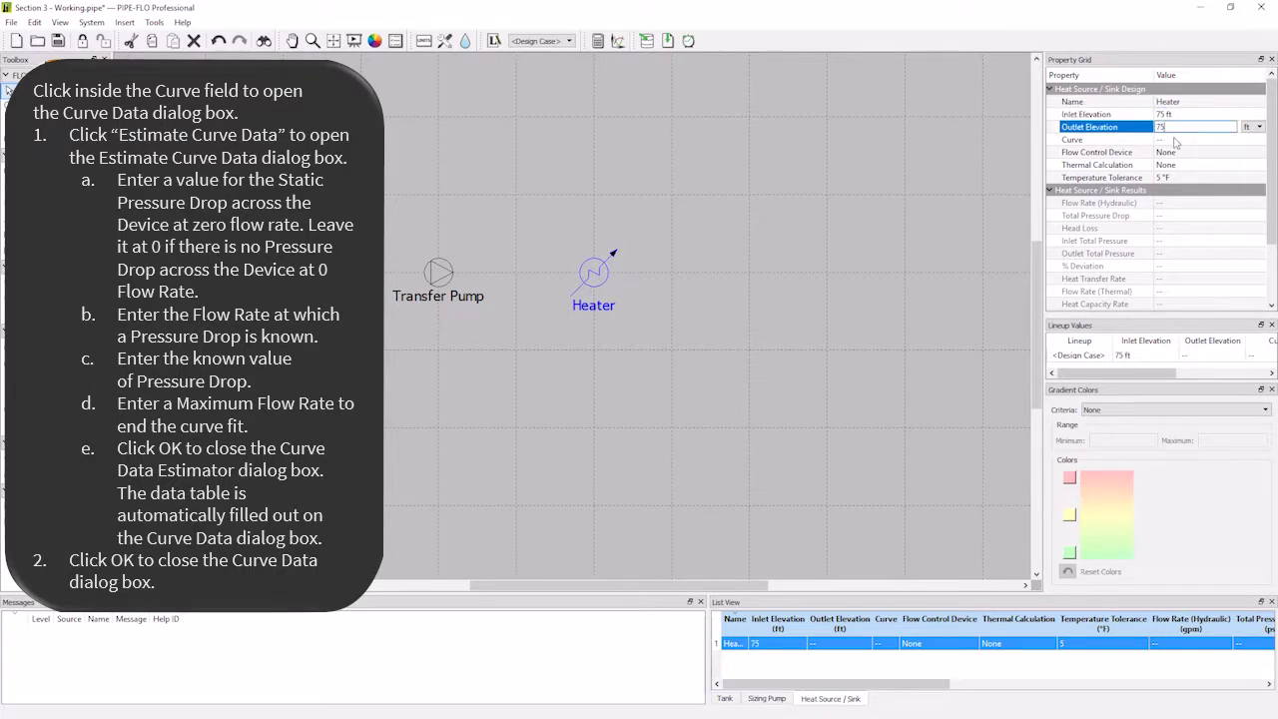
- Define the Heater's curve as Clean Heater, estimated from 0 psi static drop, 5 psi drop at 800 gpm and 1200 gpm maximum flow
left_click(1175, 140)
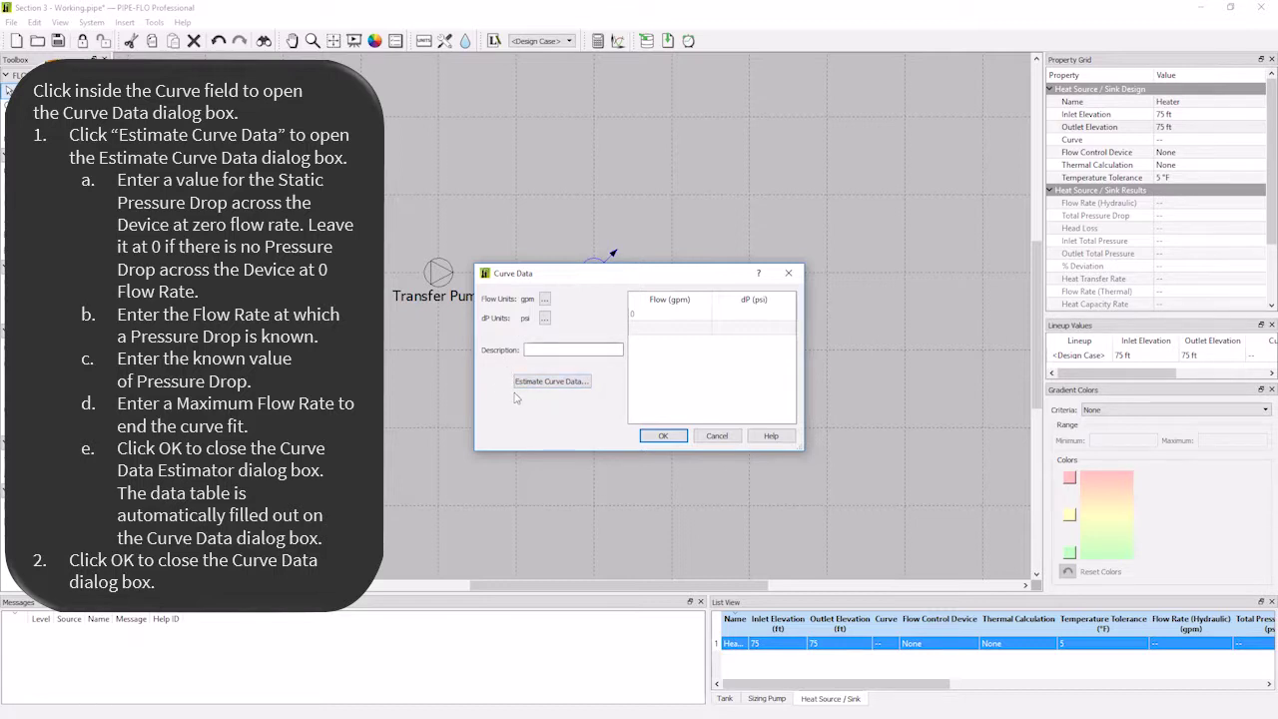
left_click(544, 350)
type("Clean Heater")
left_click(562, 388)
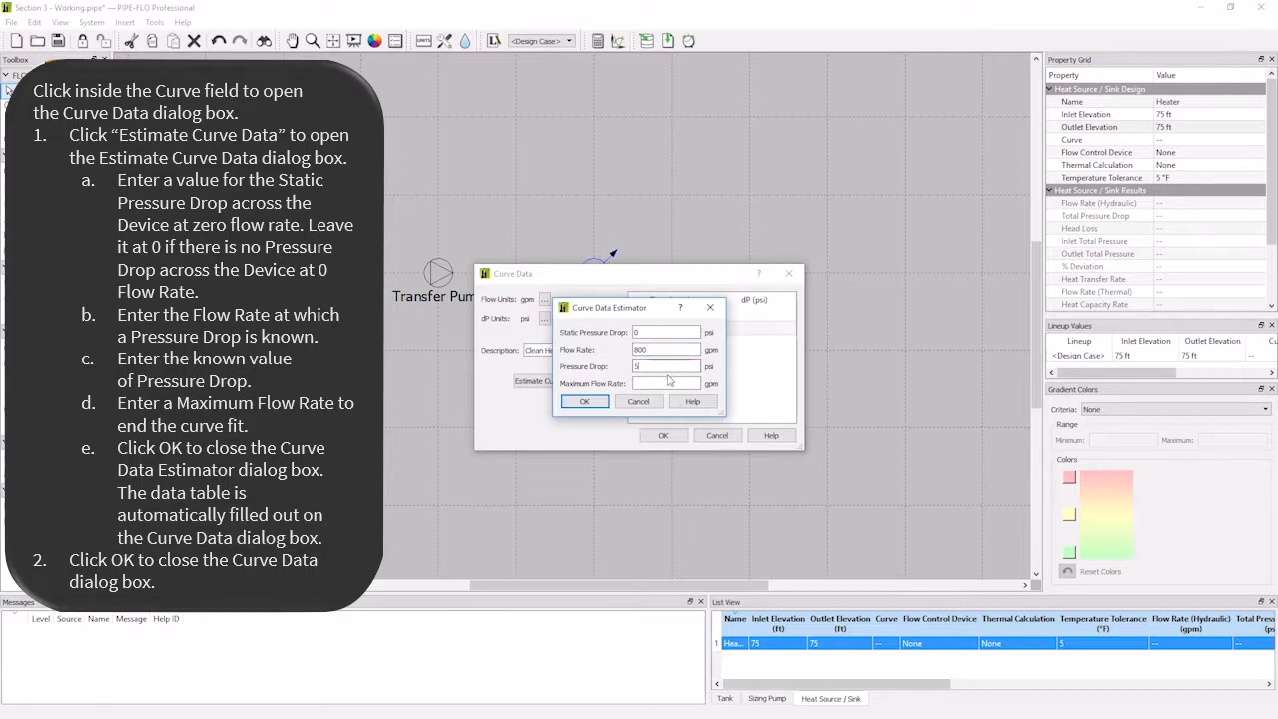
left_click(667, 384)
type("1200")
left_click(585, 402)
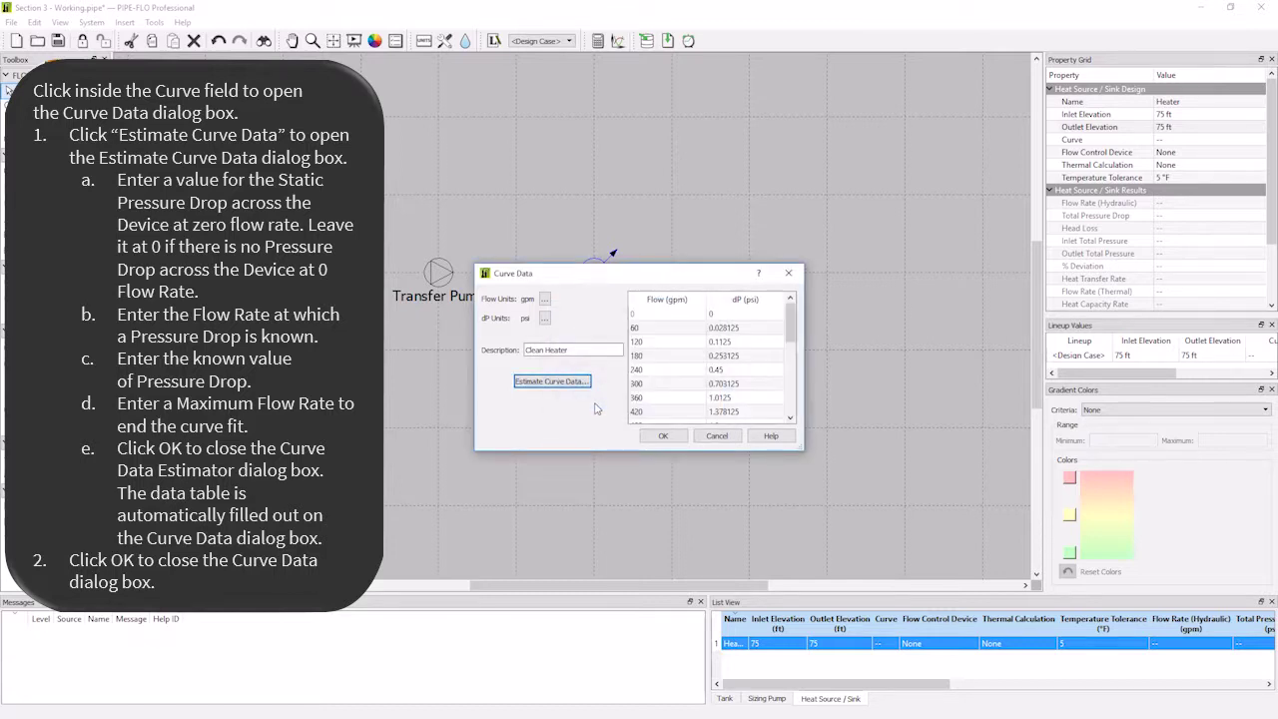
left_click_drag(796, 325, 796, 395)
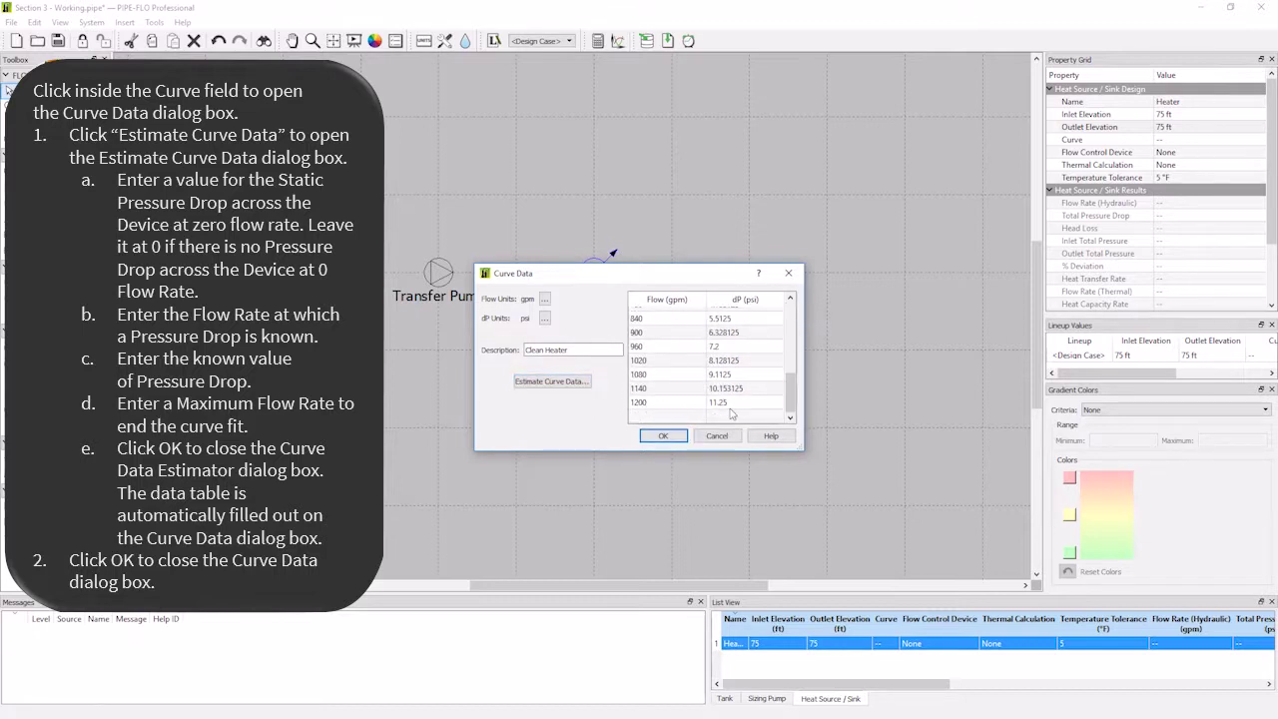
left_click(663, 436)
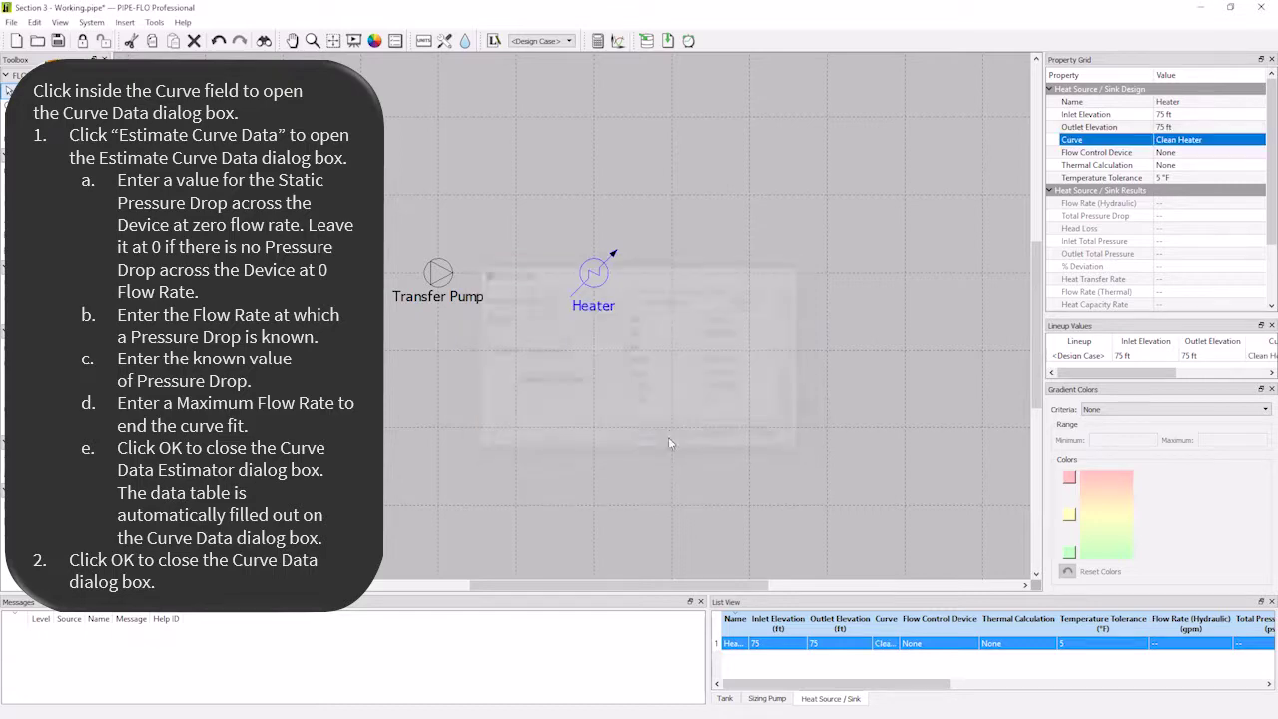
left_click(697, 305)
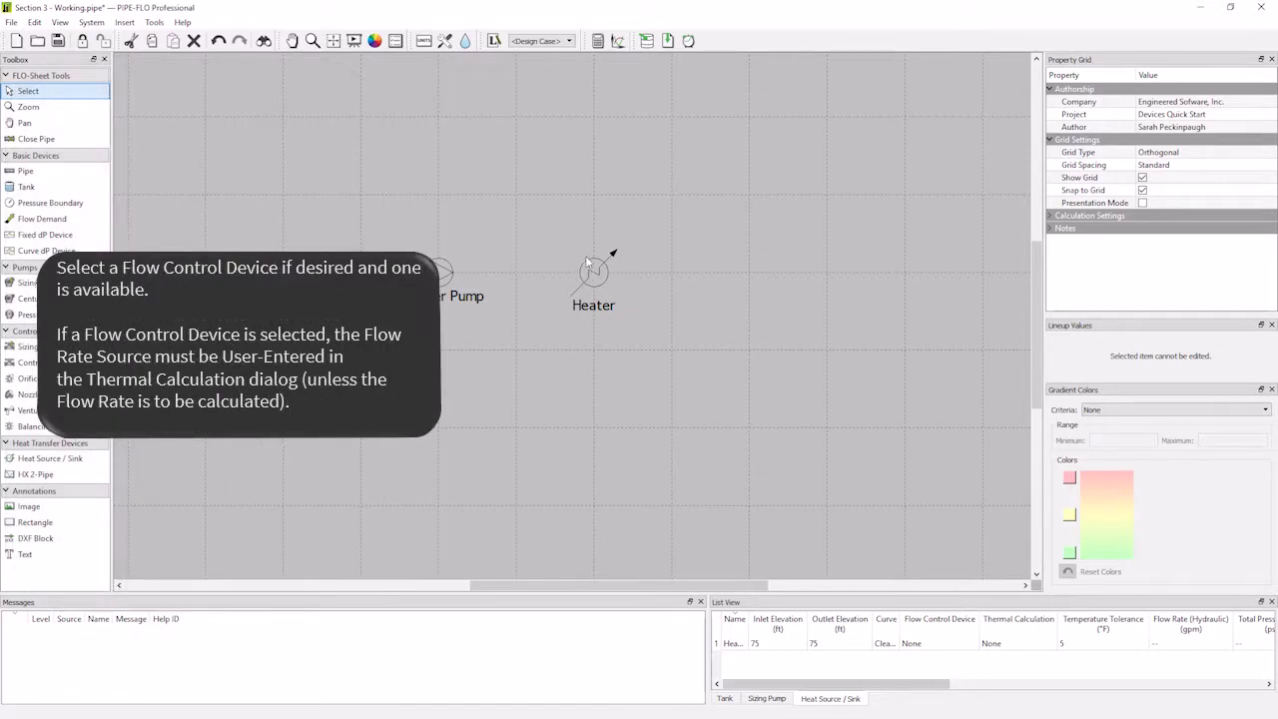
- Set the Heater's thermal calculation to Heat Transfer Rate, with the flow rate taken from the hydraulic calculation
left_click(591, 271)
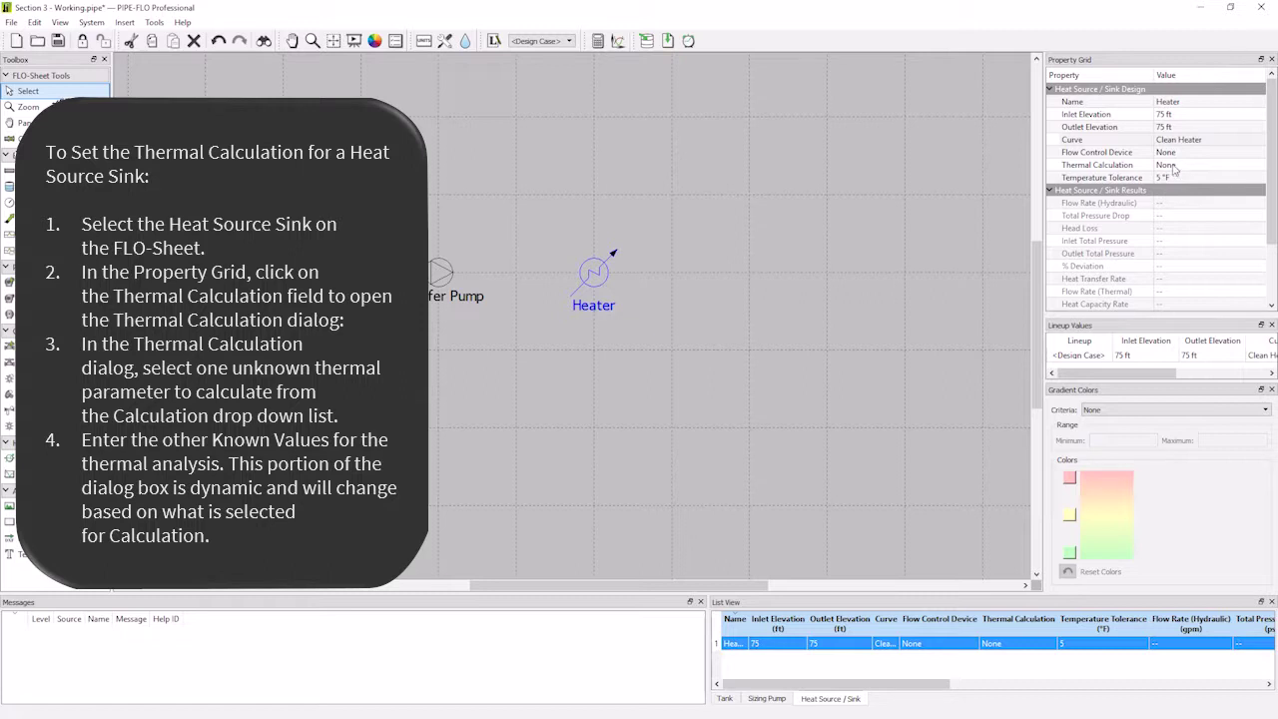
left_click(1170, 166)
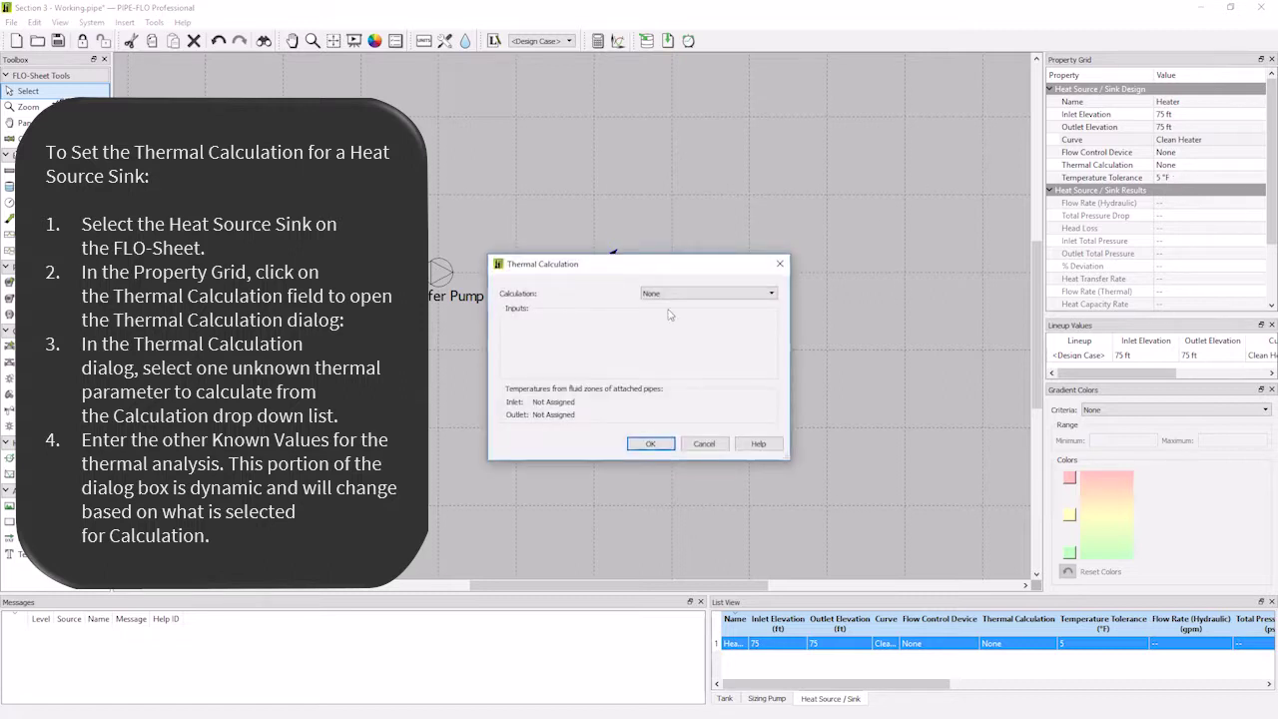
left_click(713, 296)
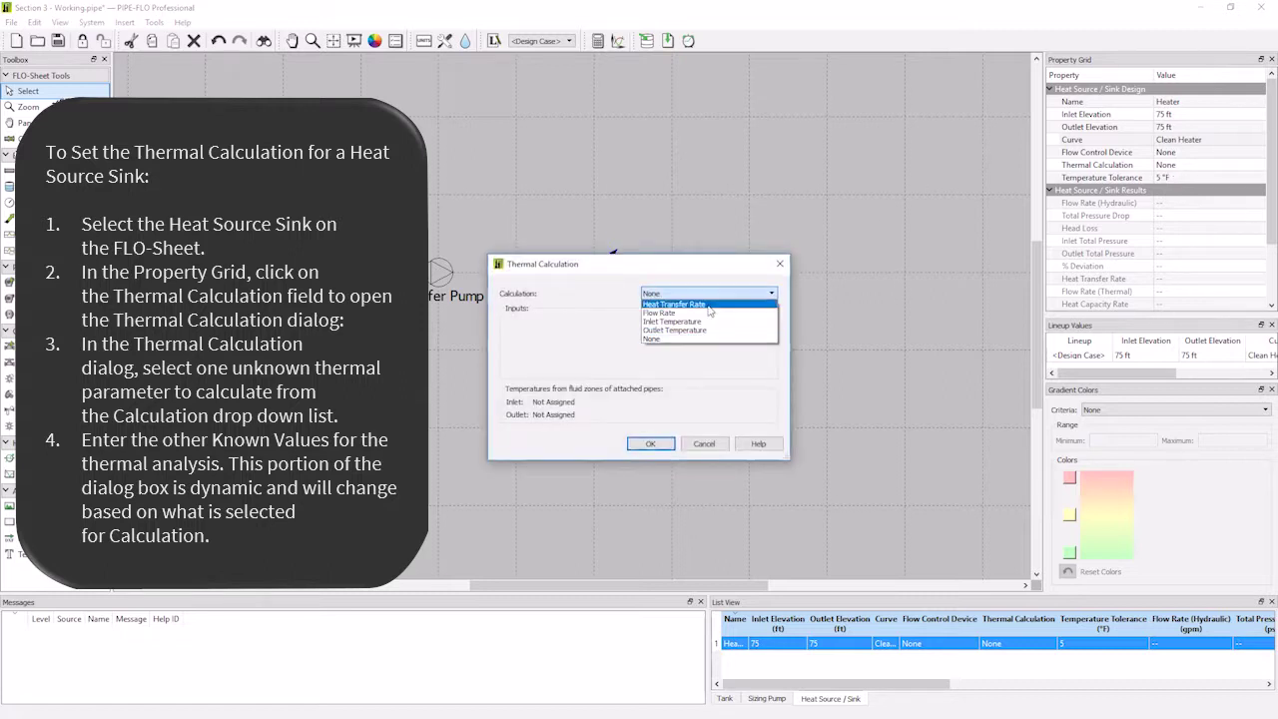
left_click(715, 304)
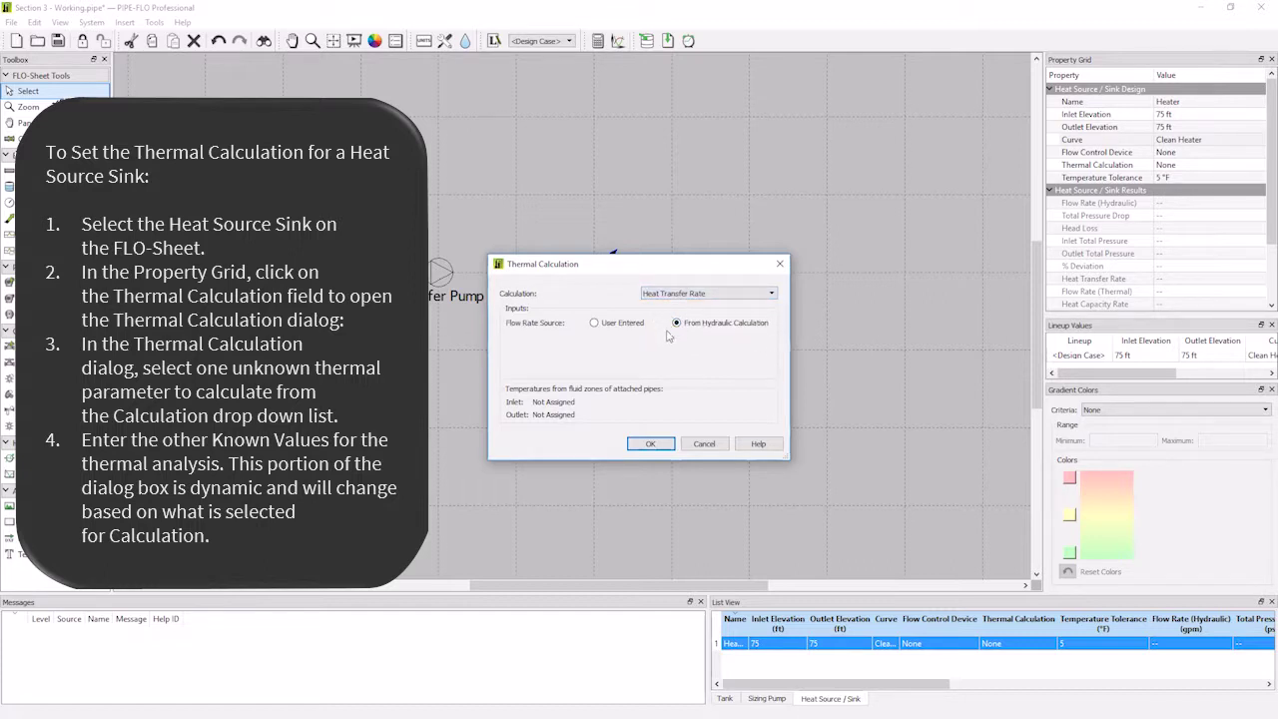
left_click(650, 443)
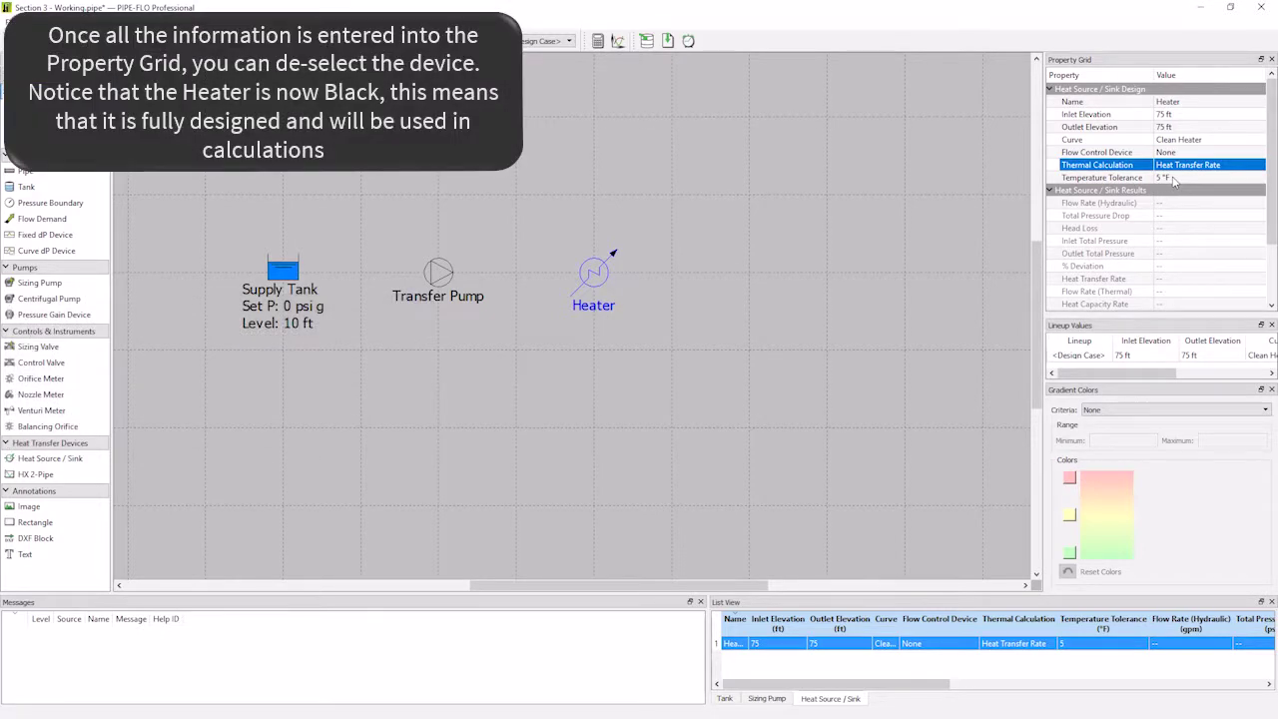
left_click(673, 325)
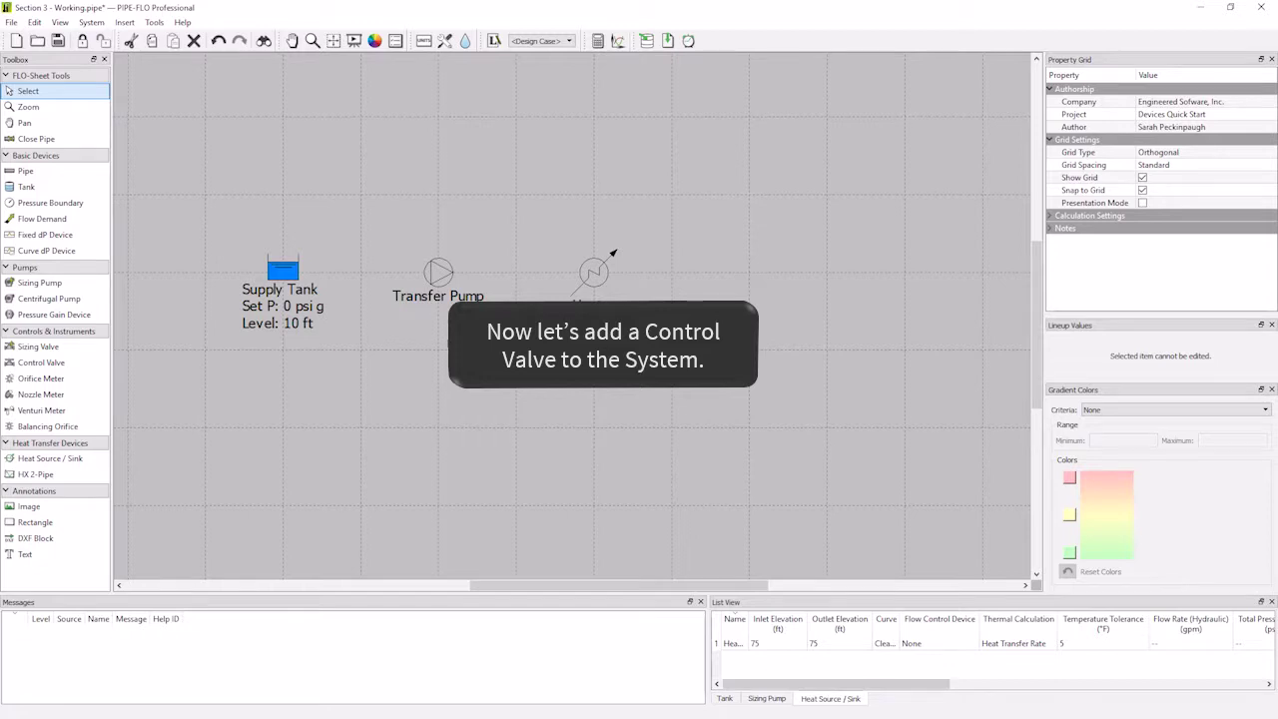
- Place a control valve on the FLO-Sheet two grid spaces to the right of the Heater
left_click(73, 363)
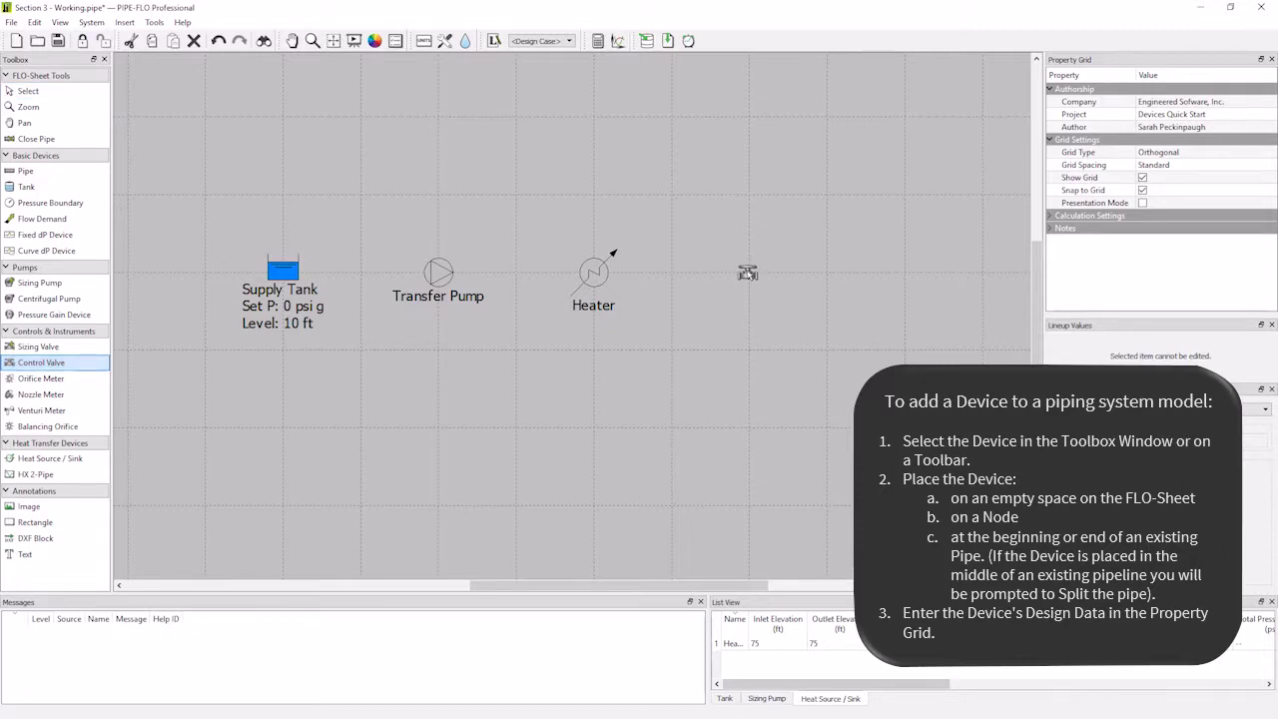
left_click(748, 273)
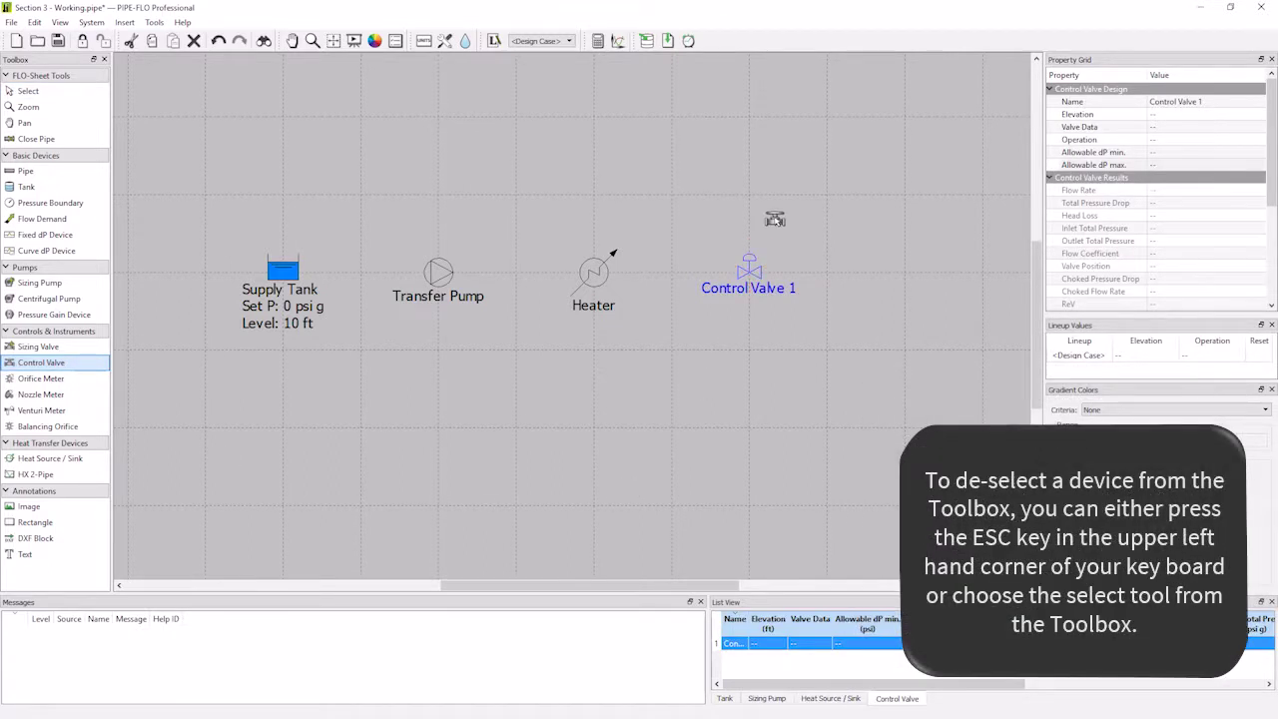
key("Escape")
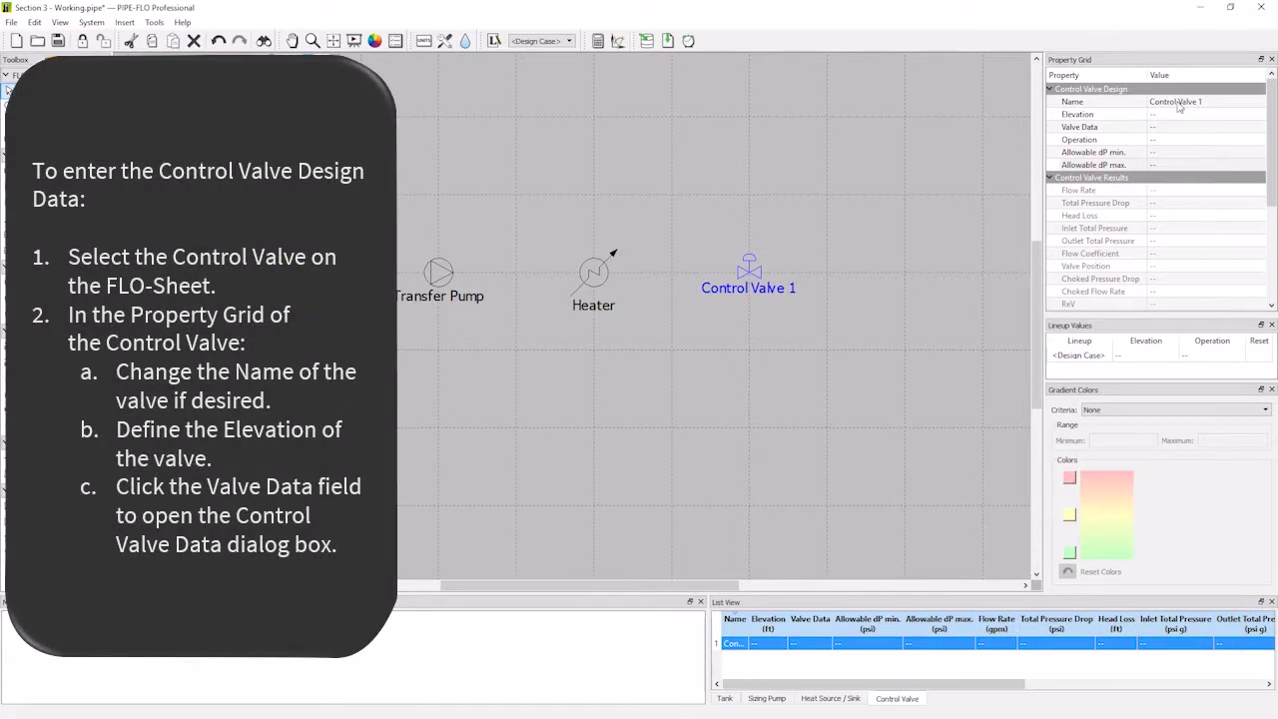
- Name the control valve CV 1 and set its elevation to 115 ft
left_click(1178, 102)
type("CV 1")
left_click(1175, 114)
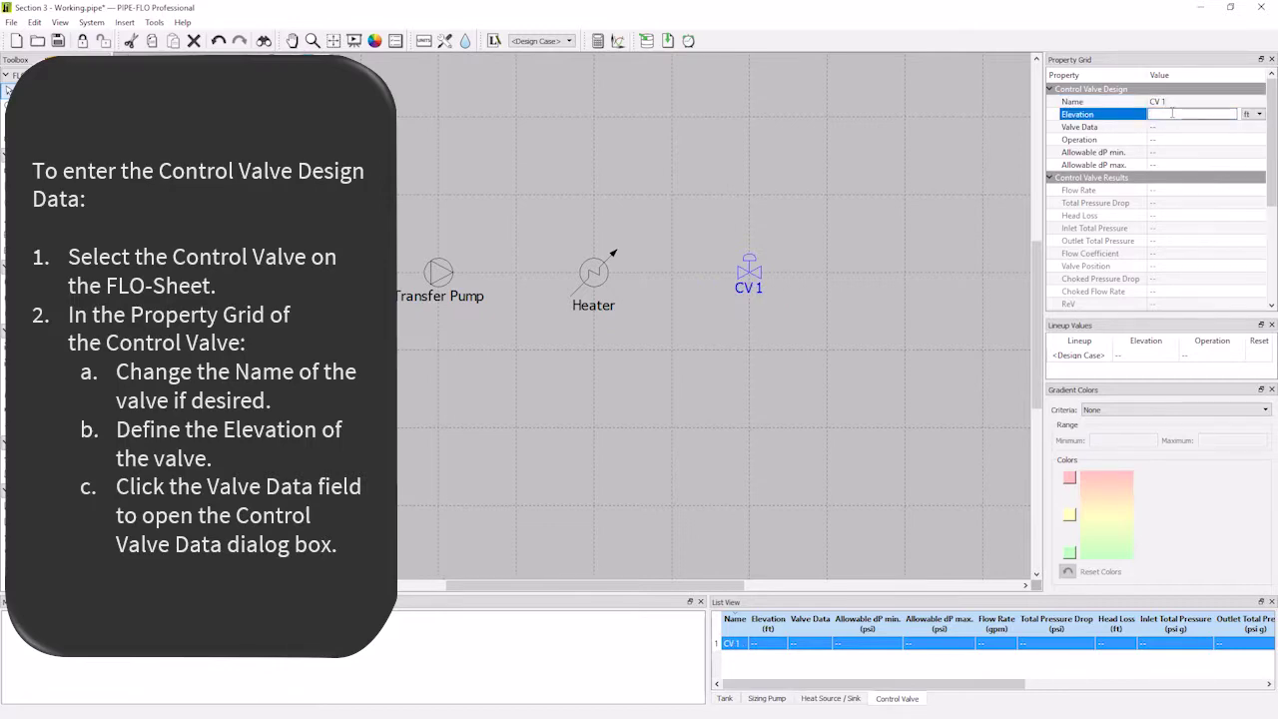
type("115")
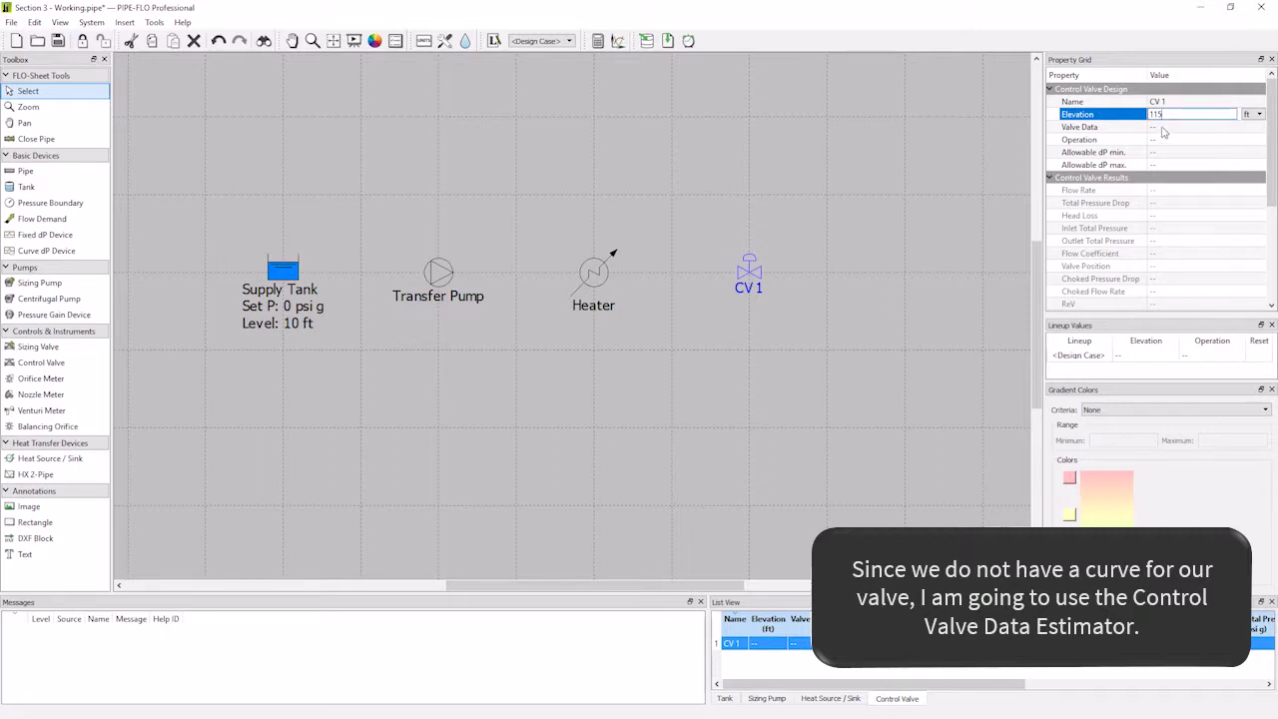
- Define CV 1's valve data with a Rotary actuator, Cv coefficient and 4 in nominal size
left_click(1158, 127)
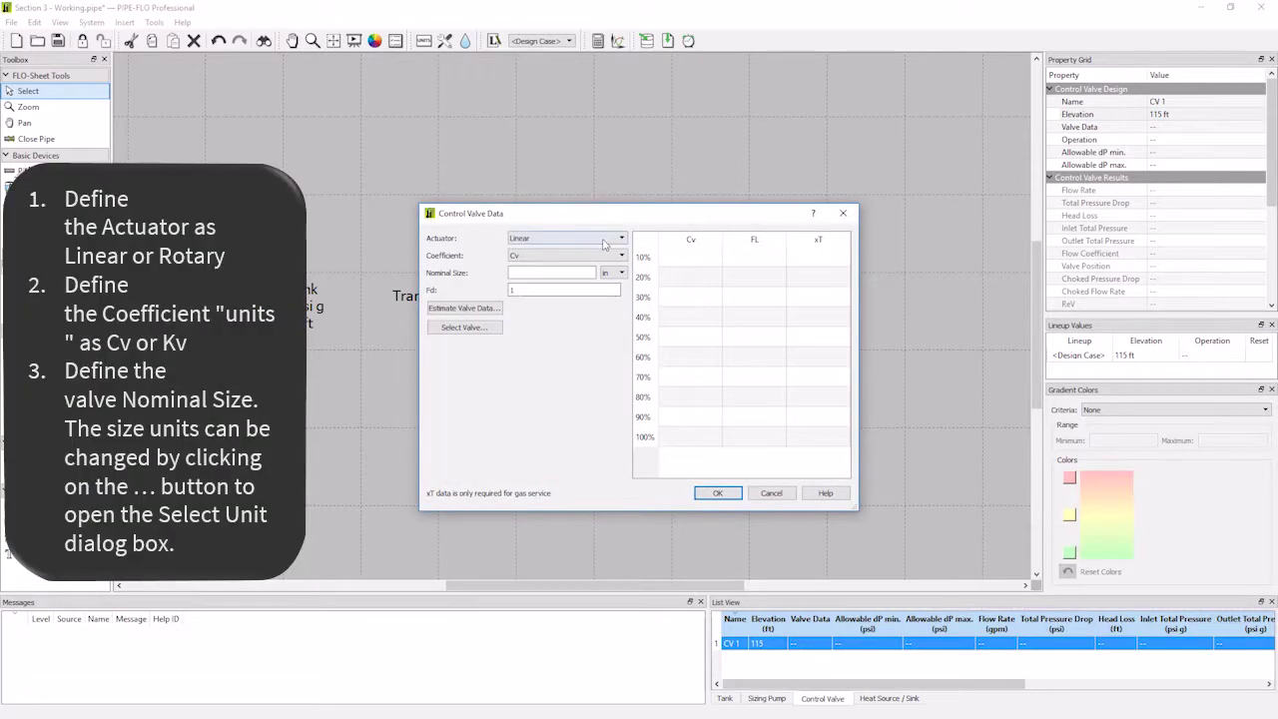
left_click(595, 238)
left_click(588, 259)
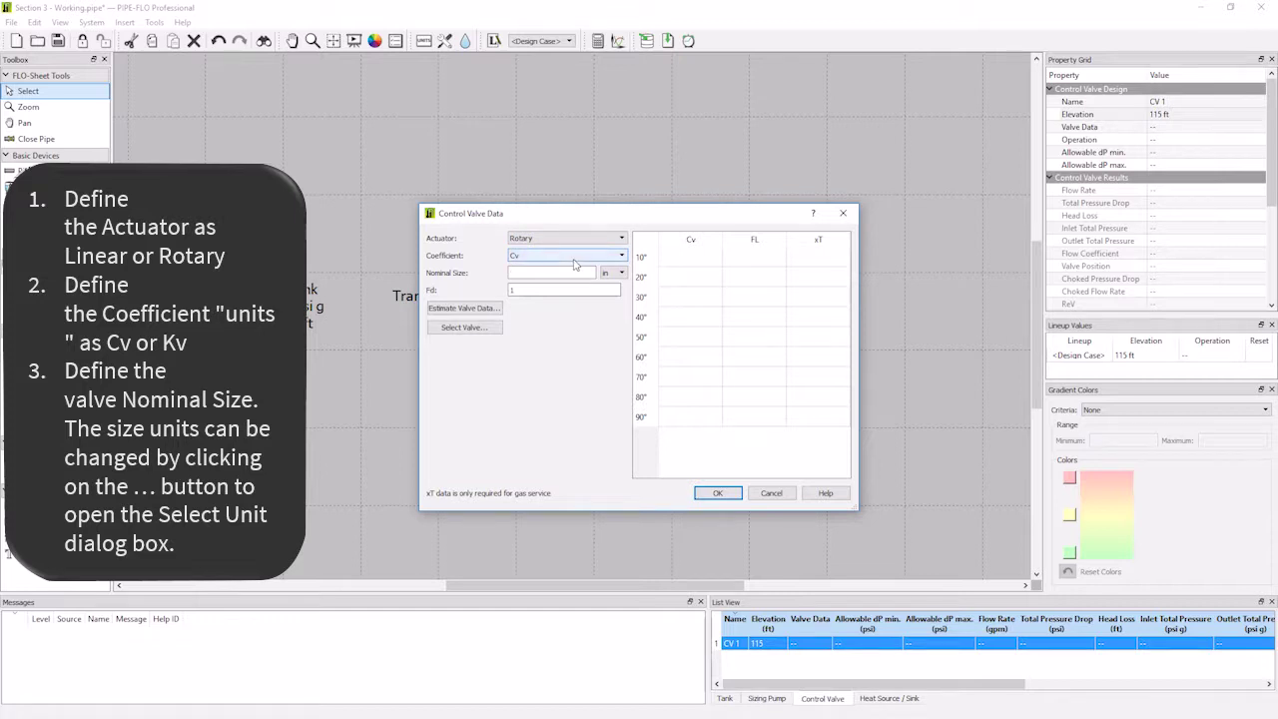
left_click(574, 256)
left_click(575, 266)
left_click(546, 271)
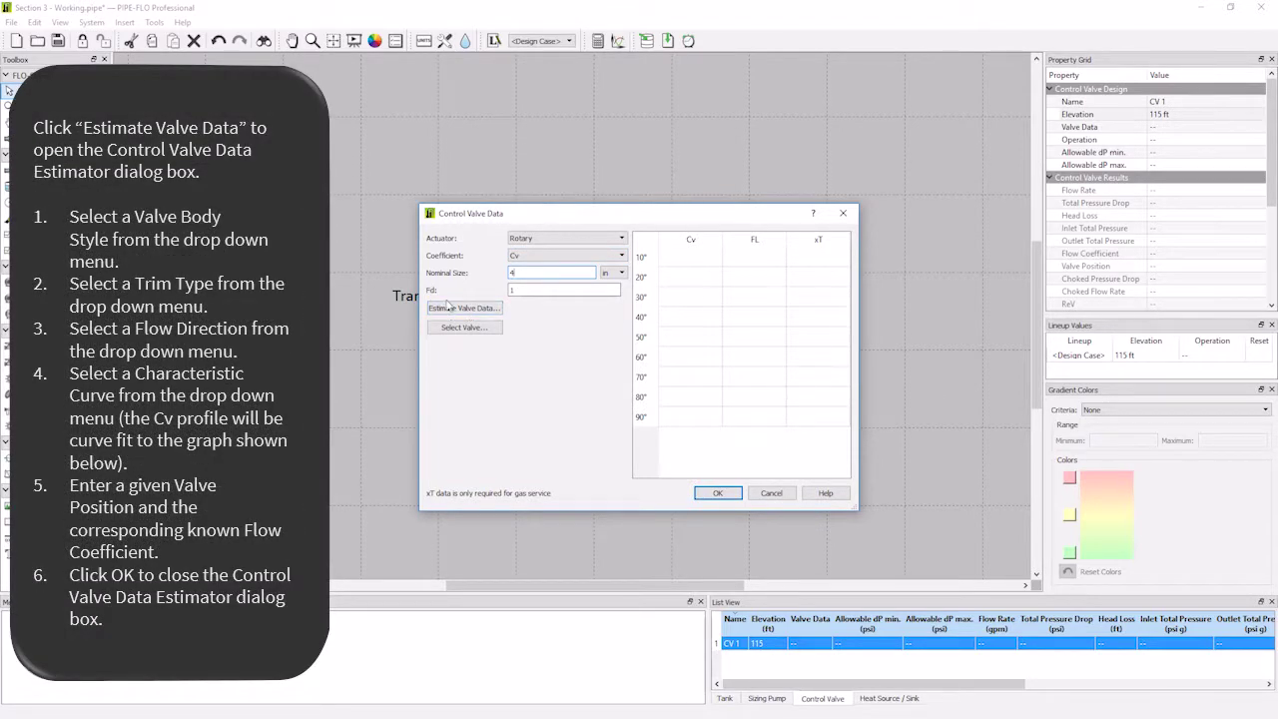
- Start a valve data estimate for CV 1 using body style Butterfly, Eccentric Shaft, trim Offset Seat (70°) and flow direction Either
left_click(450, 308)
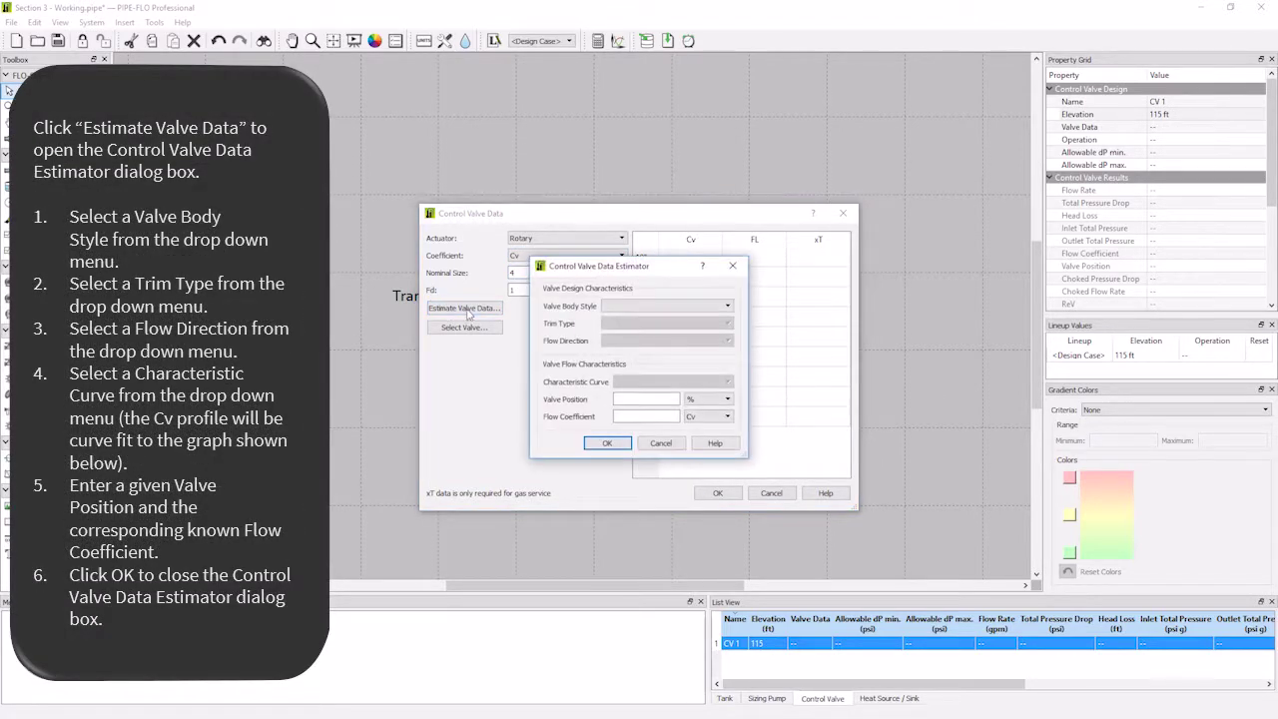
left_click(677, 306)
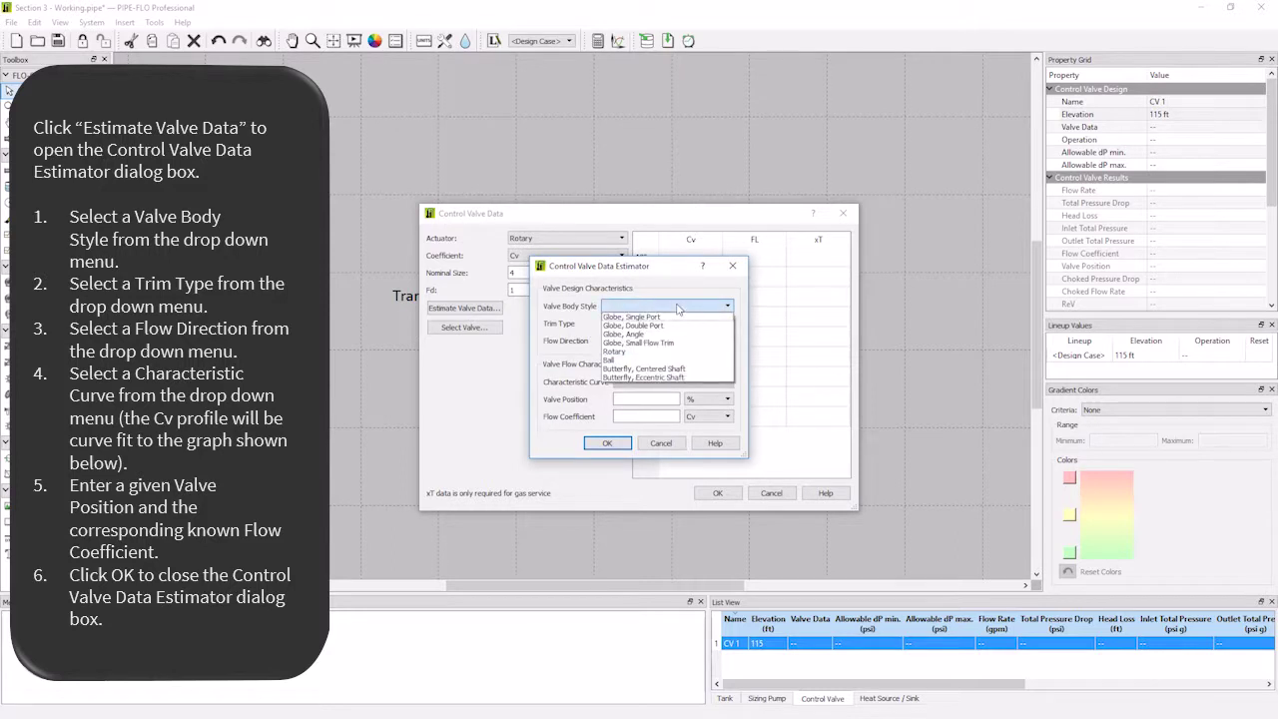
left_click(687, 378)
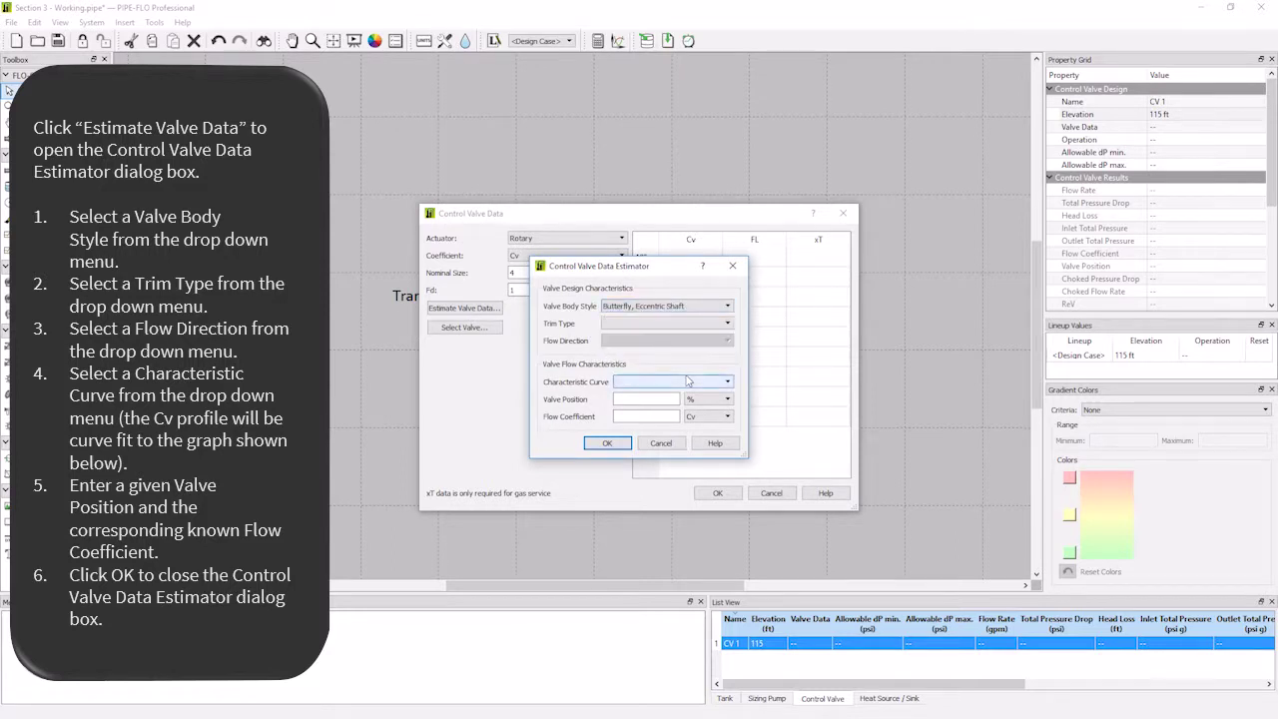
left_click(647, 324)
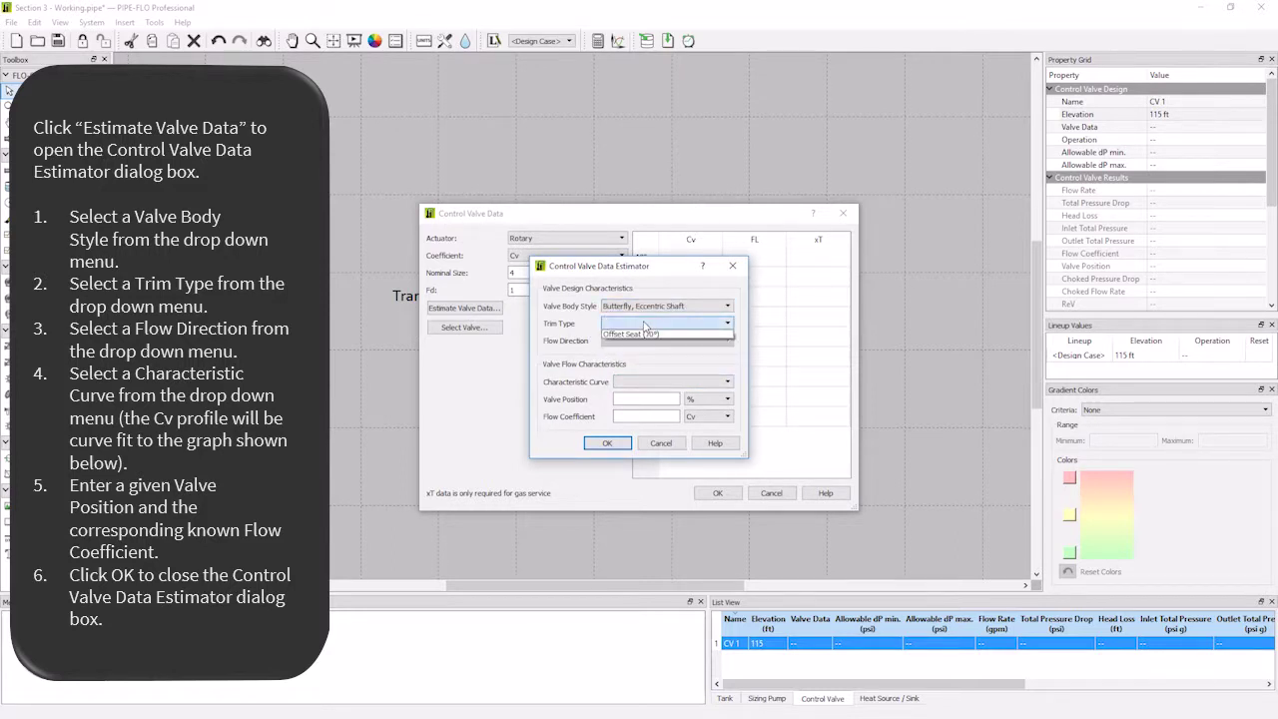
left_click(667, 334)
left_click(696, 345)
left_click(697, 352)
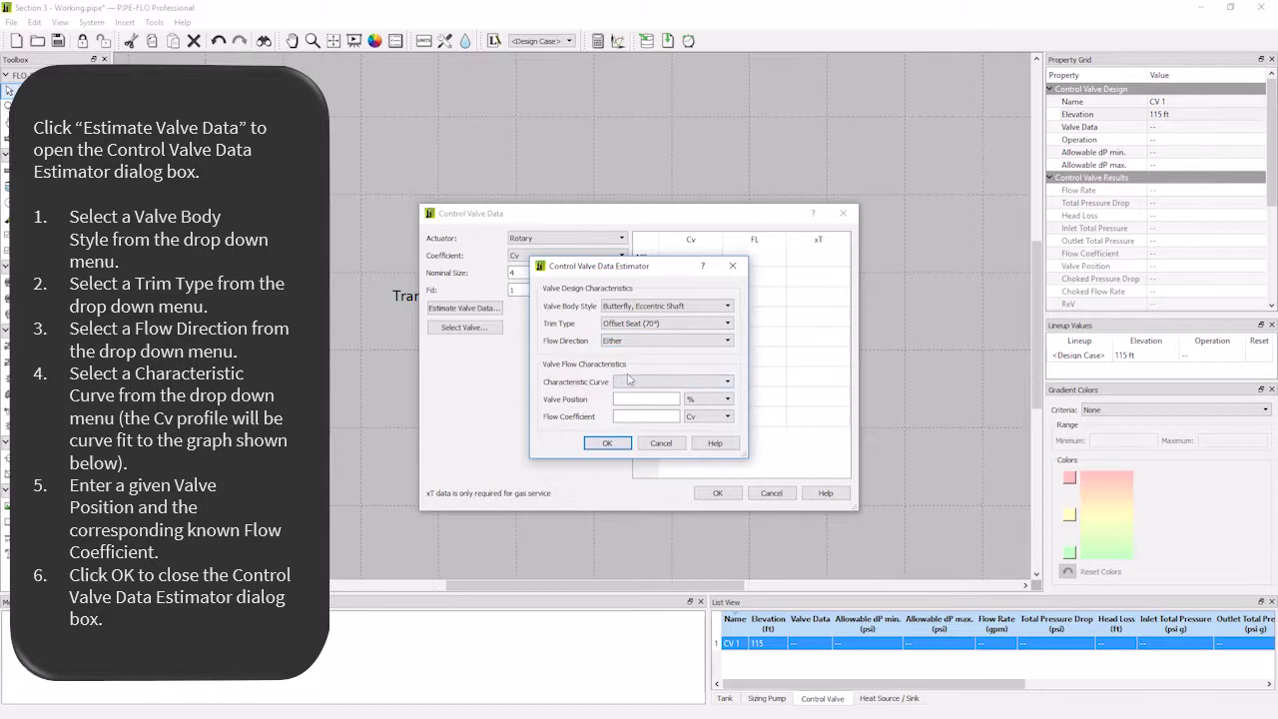
- Complete CV 1's estimate with an Equal Percentage curve and a Cv of 400 at 90% valve position, and accept the valve data
left_click(728, 384)
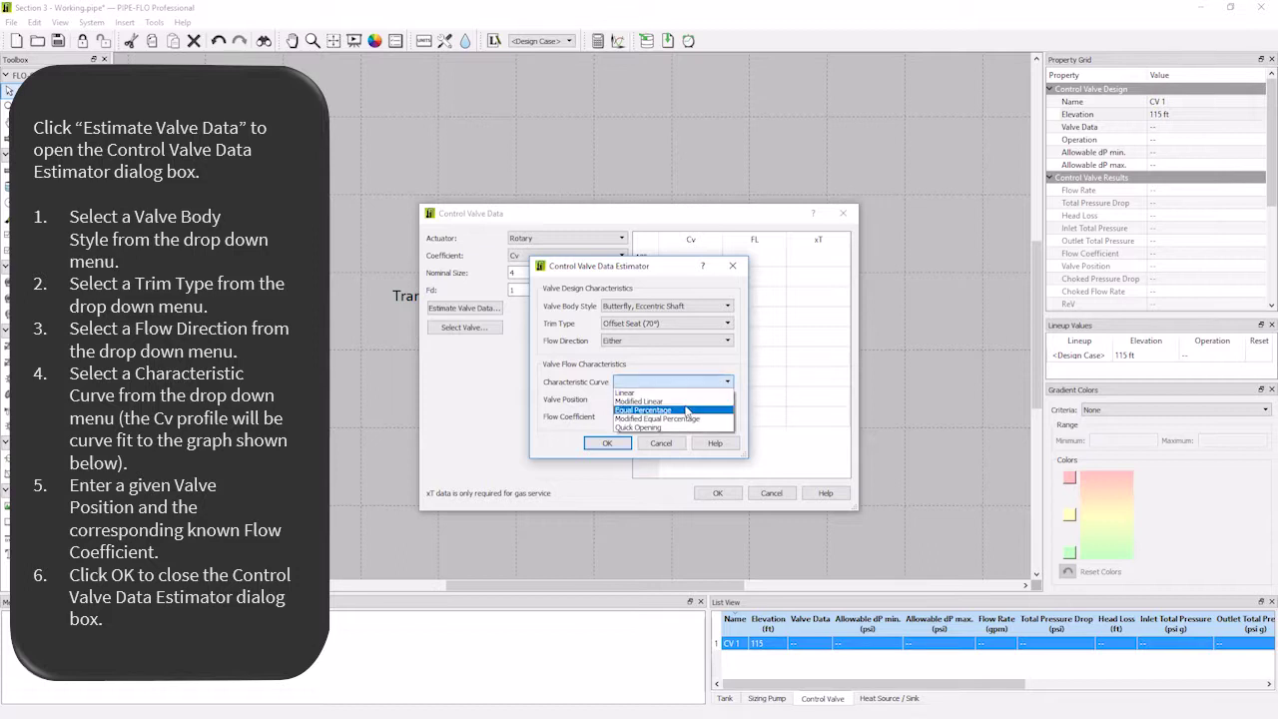
left_click(688, 411)
left_click(650, 415)
type("400")
left_click(652, 398)
type("90")
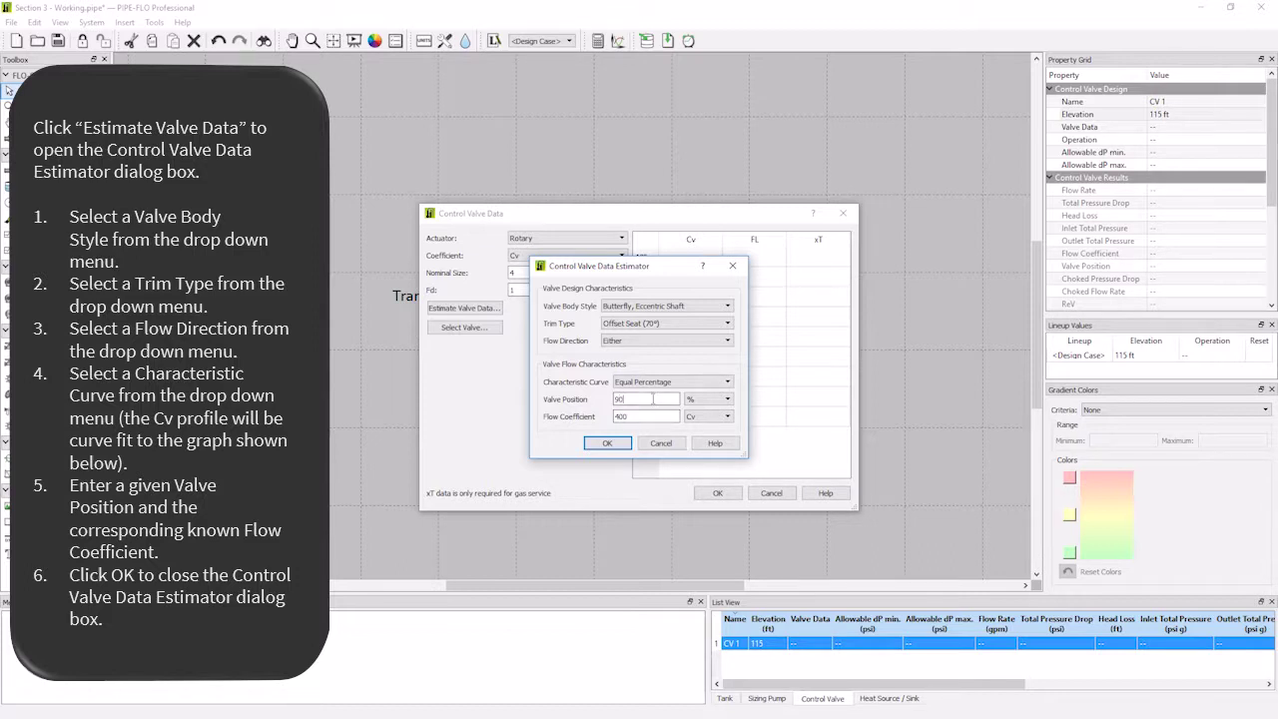
left_click(606, 444)
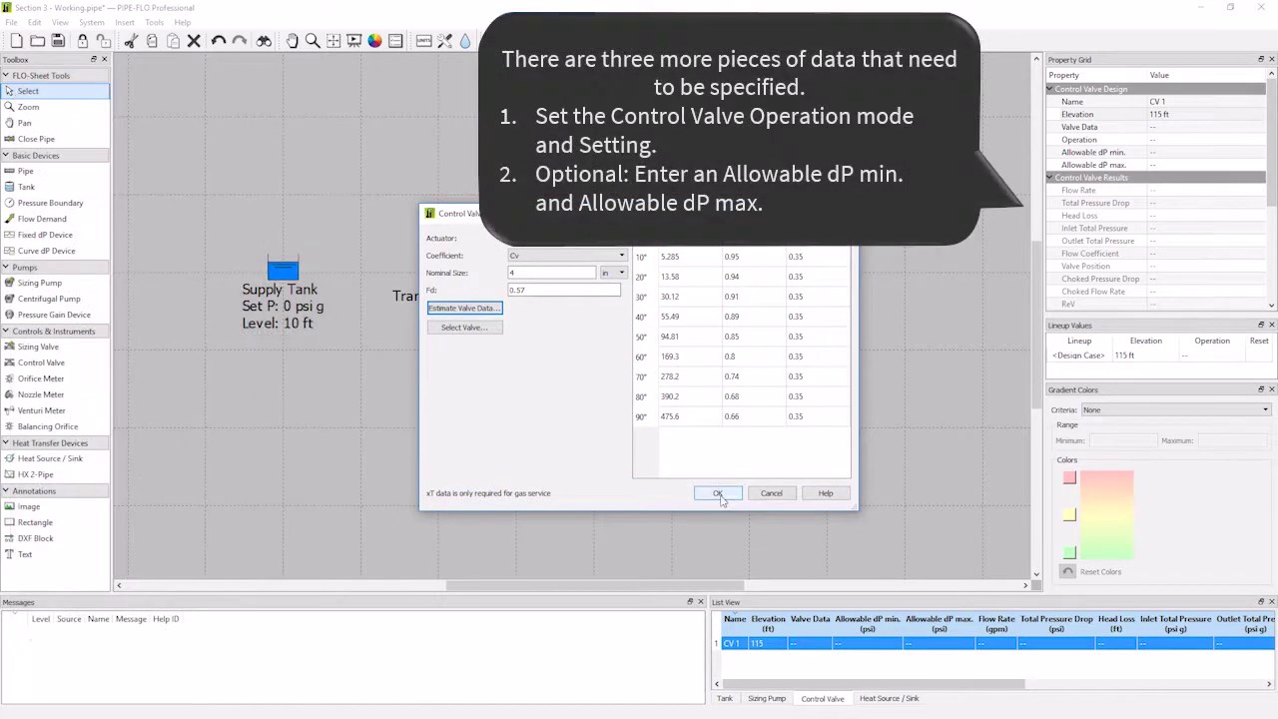
left_click(718, 493)
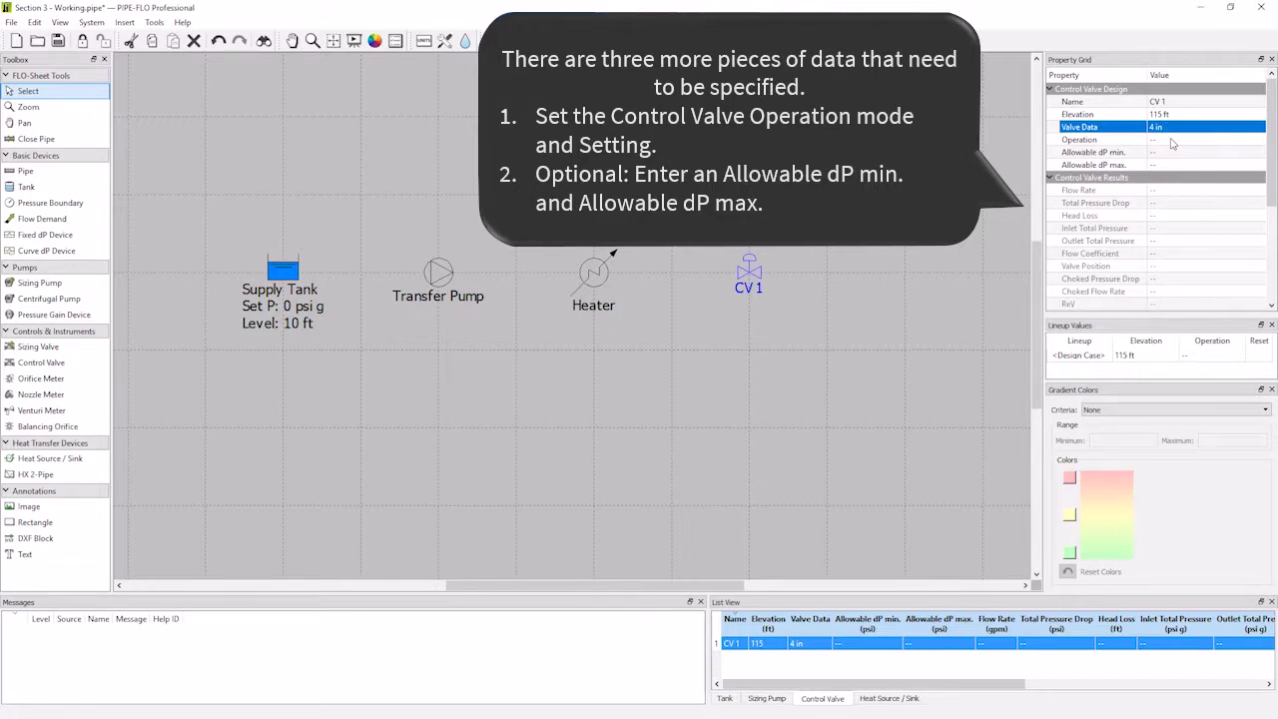
- Set CV 1's operating mode to Manual Position at 75%
left_click(1172, 141)
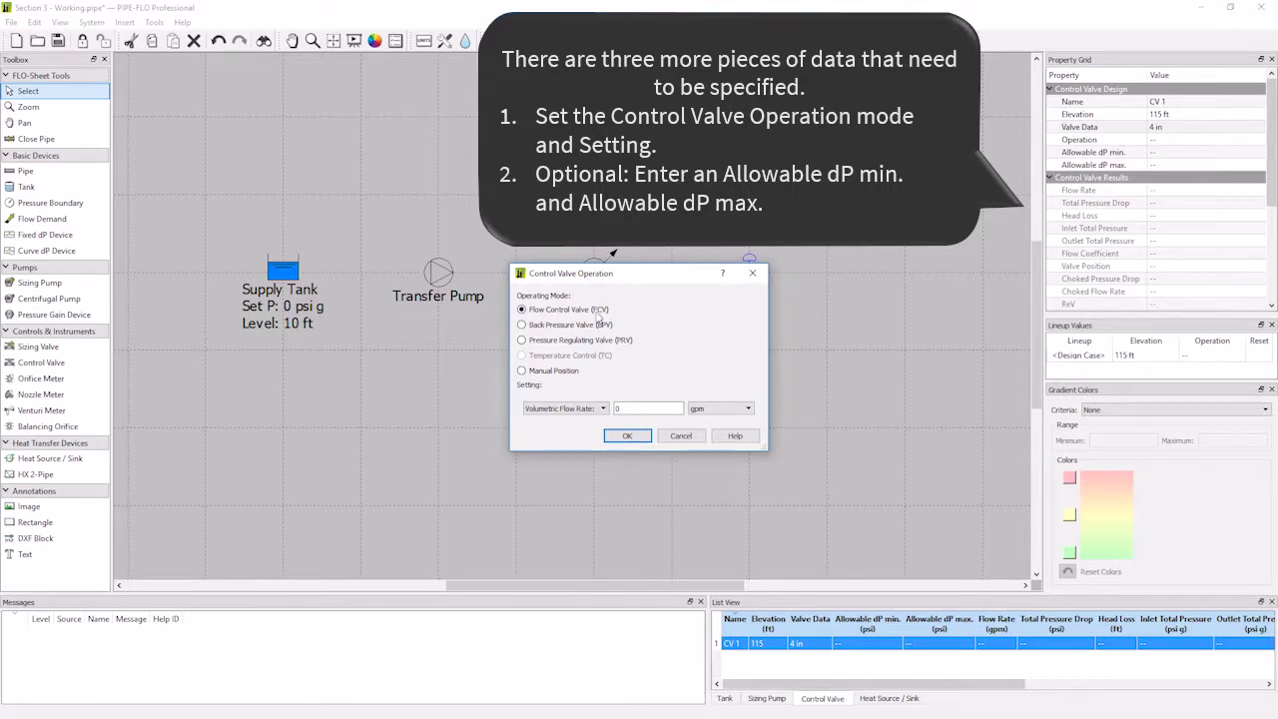
left_click(521, 371)
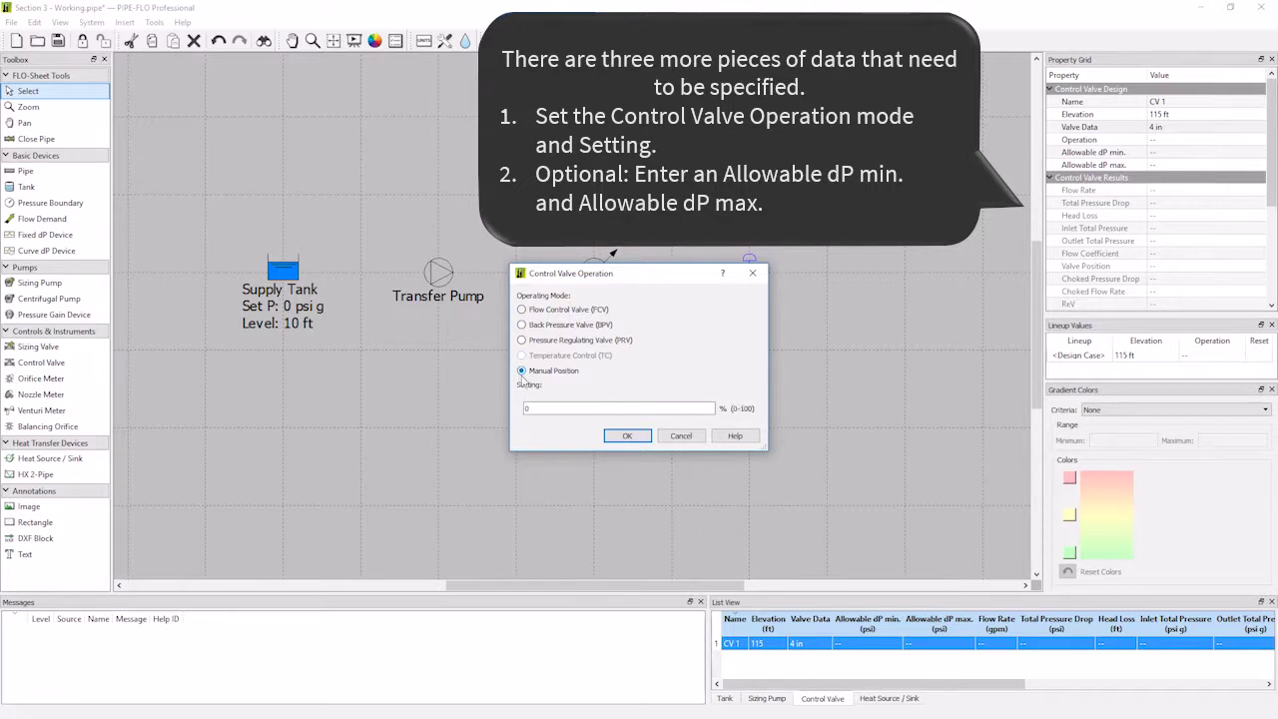
left_click(527, 407)
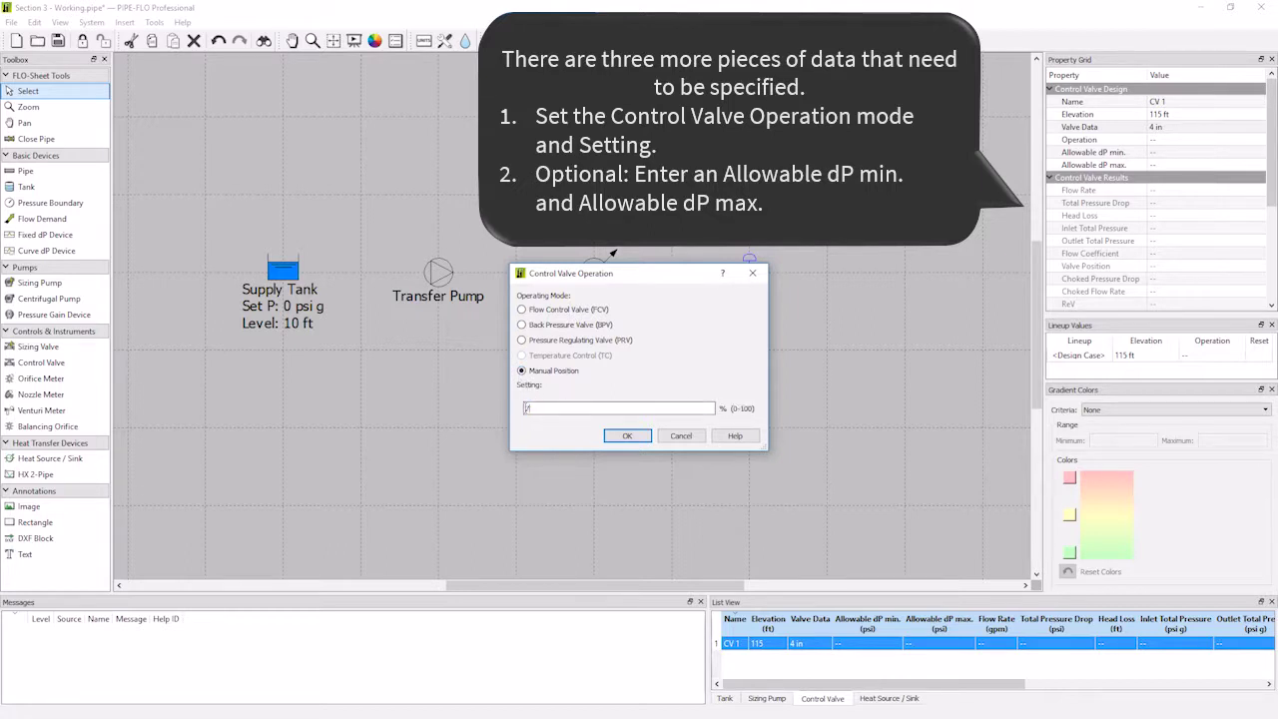
left_click(629, 436)
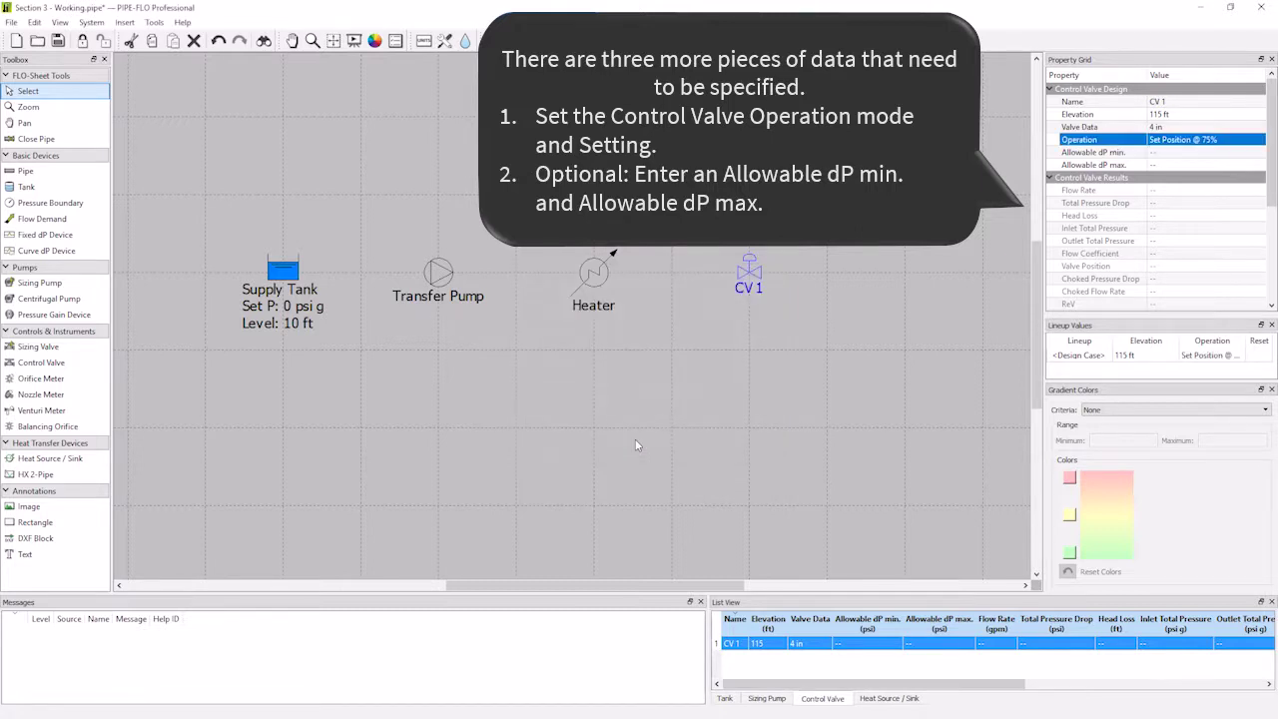
- Set CV 1's allowable dP minimum to 0 psi and maximum to 40 psi
left_click(1166, 153)
type("0")
left_click(1161, 165)
type("40")
left_click(859, 300)
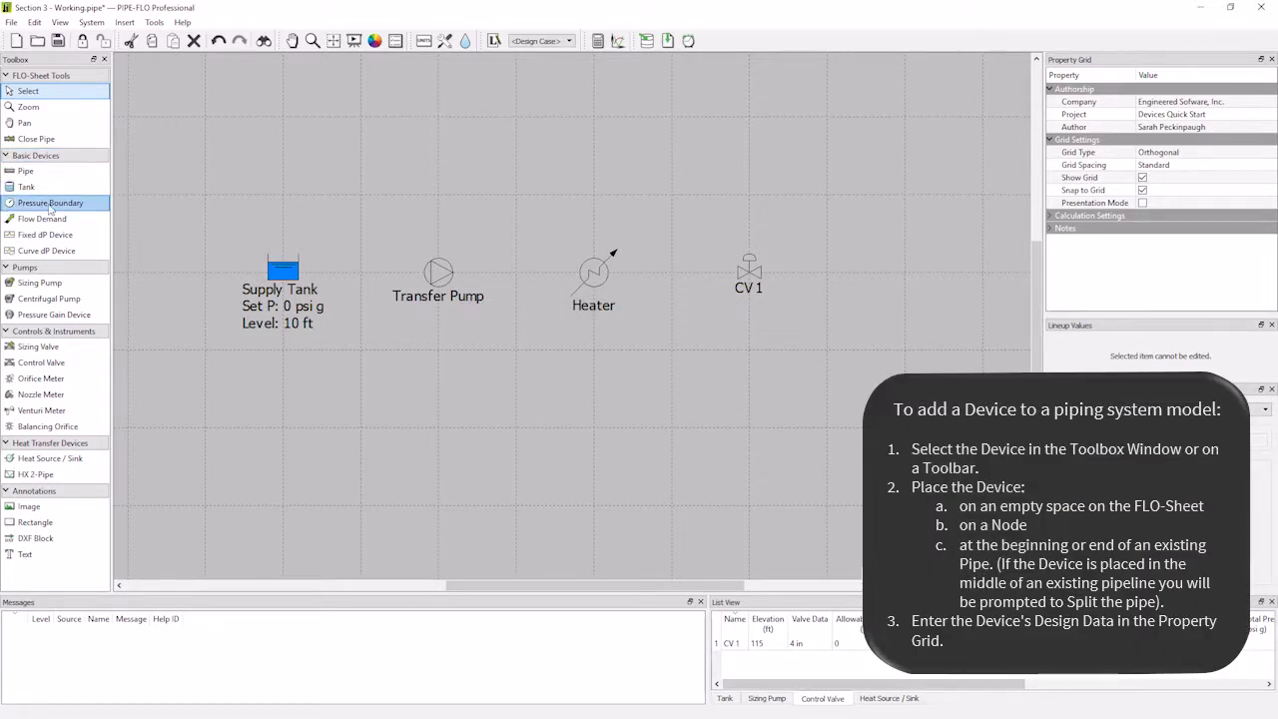
- Place a pressure boundary on the FLO-Sheet two grid spaces to the right of CV 1
left_click(49, 207)
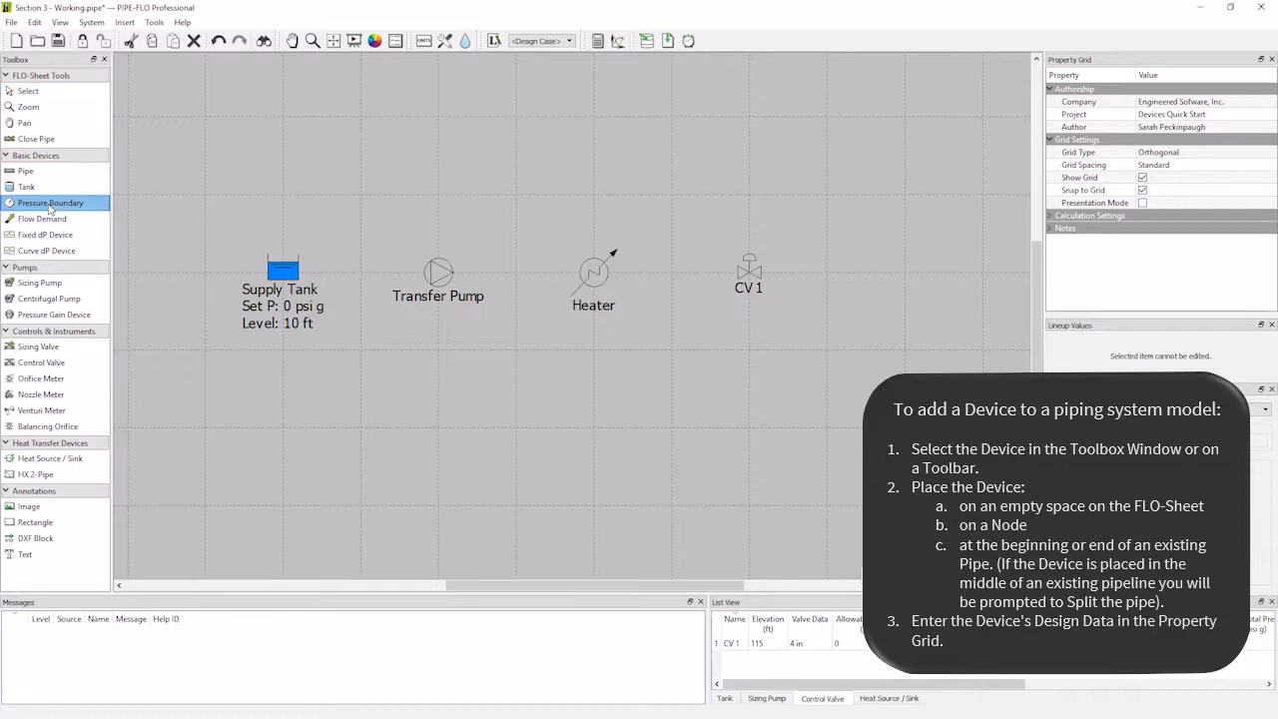
left_click(905, 274)
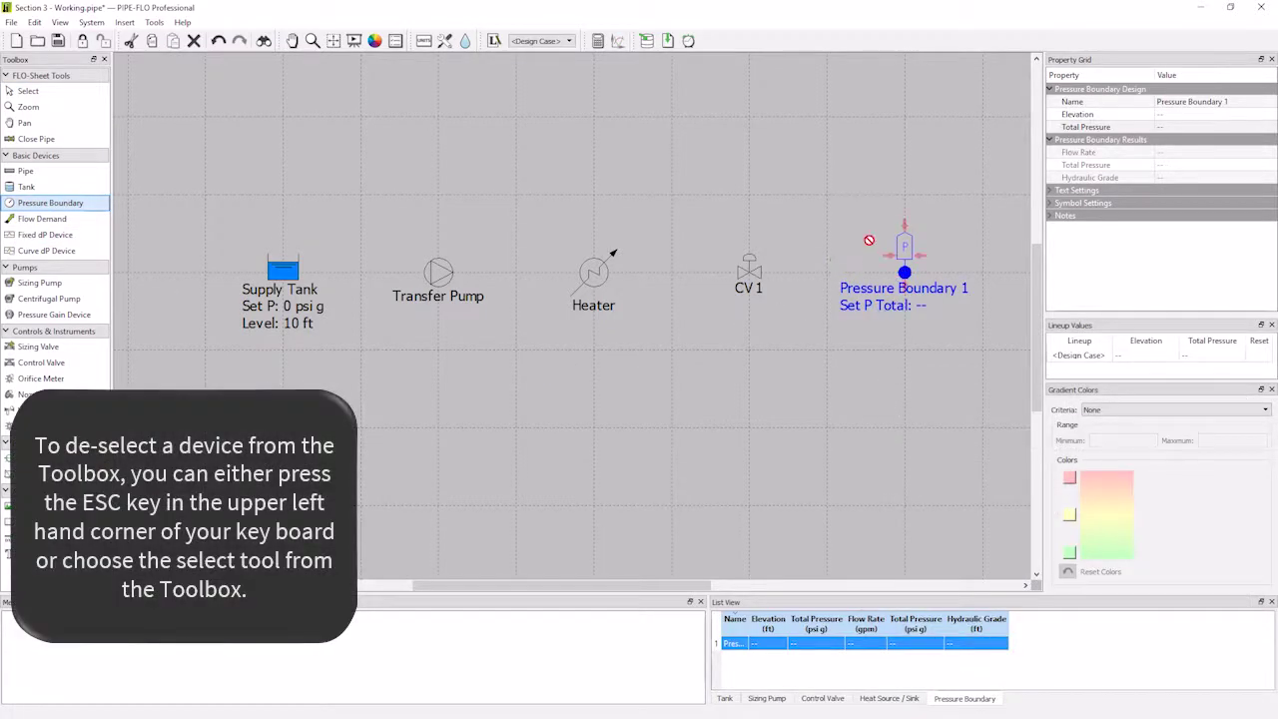
key("Escape")
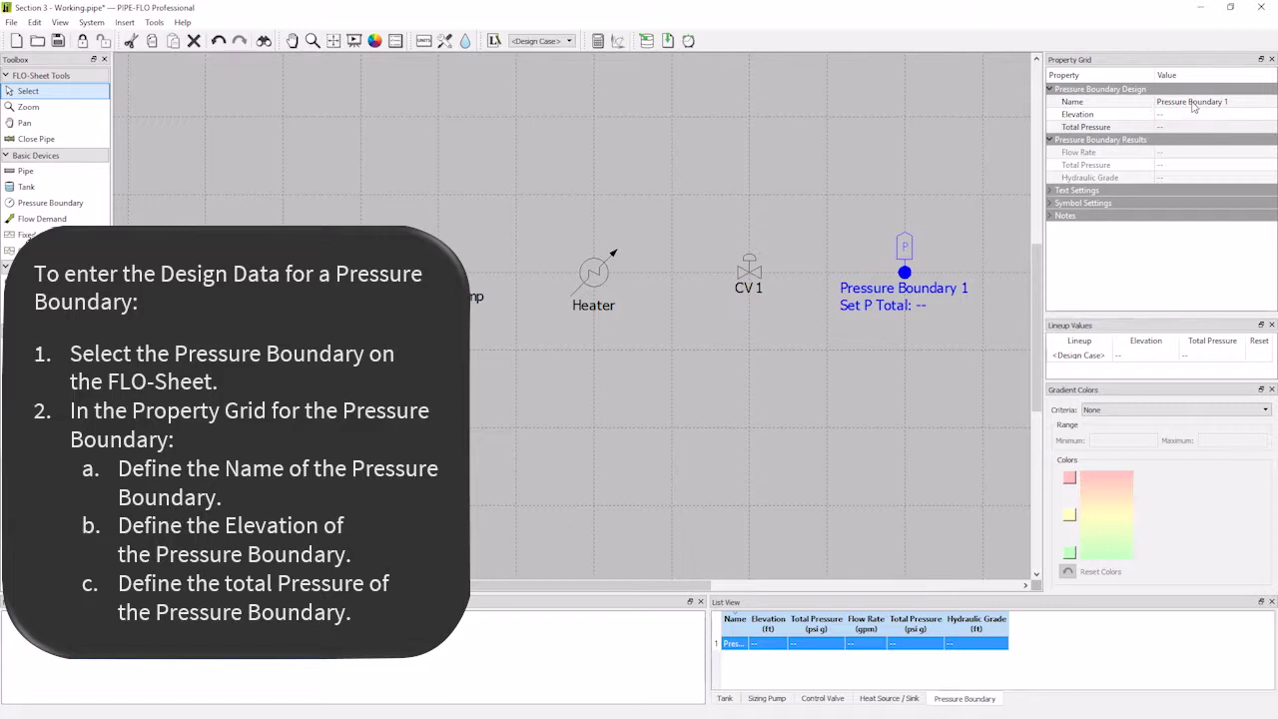
- Name the pressure boundary To My Demands and set its elevation to 125 ft and total pressure to 10 psi gauge
left_click(1194, 103)
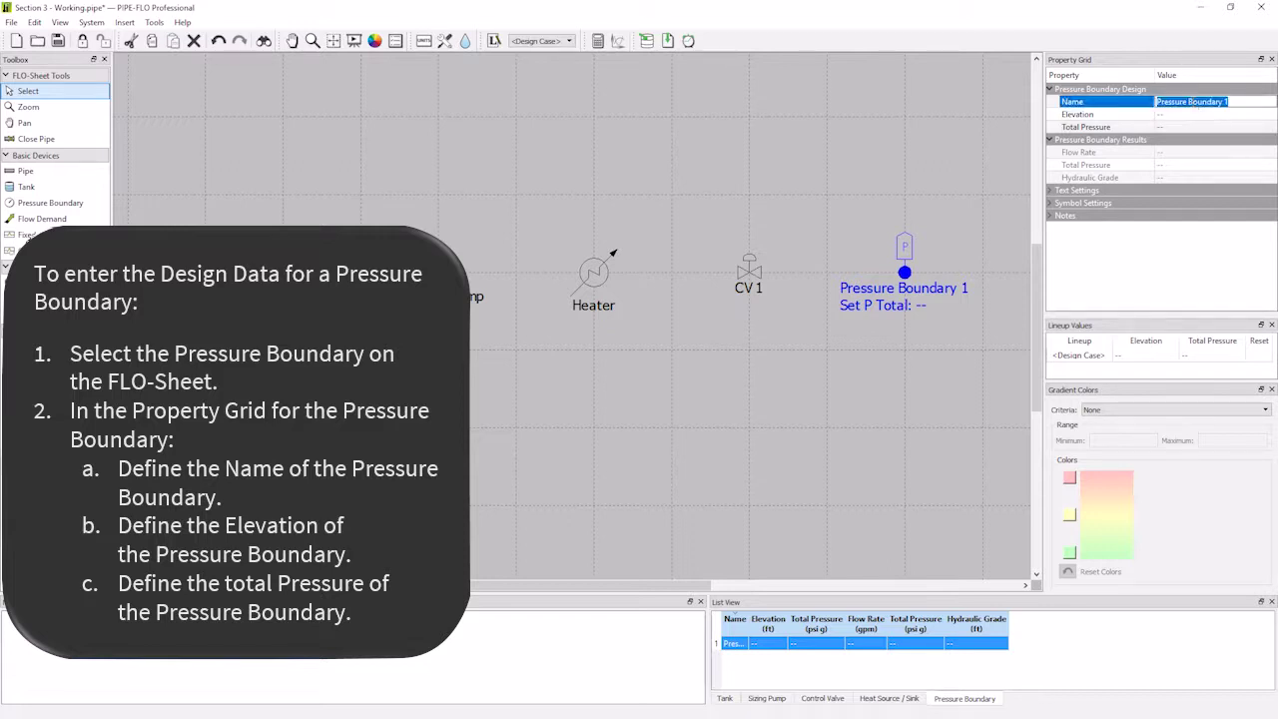
type("To My Demands")
left_click(1188, 114)
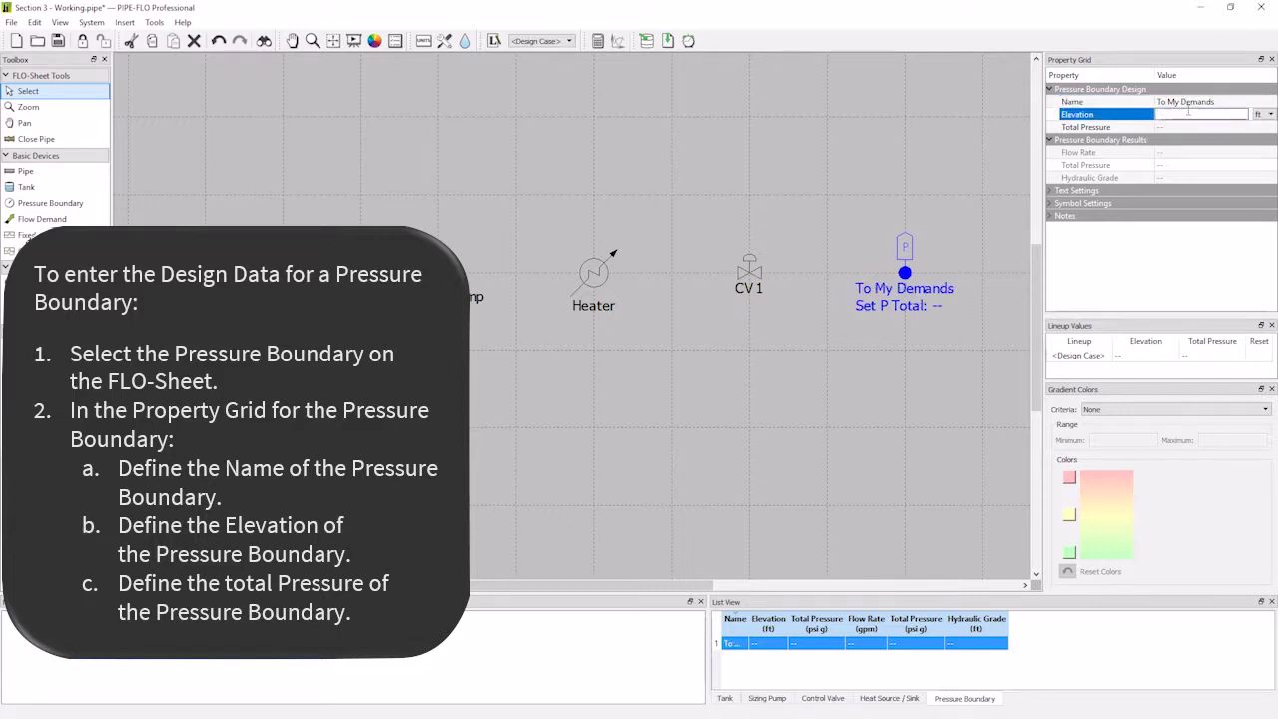
type("125")
left_click(1163, 126)
type("10")
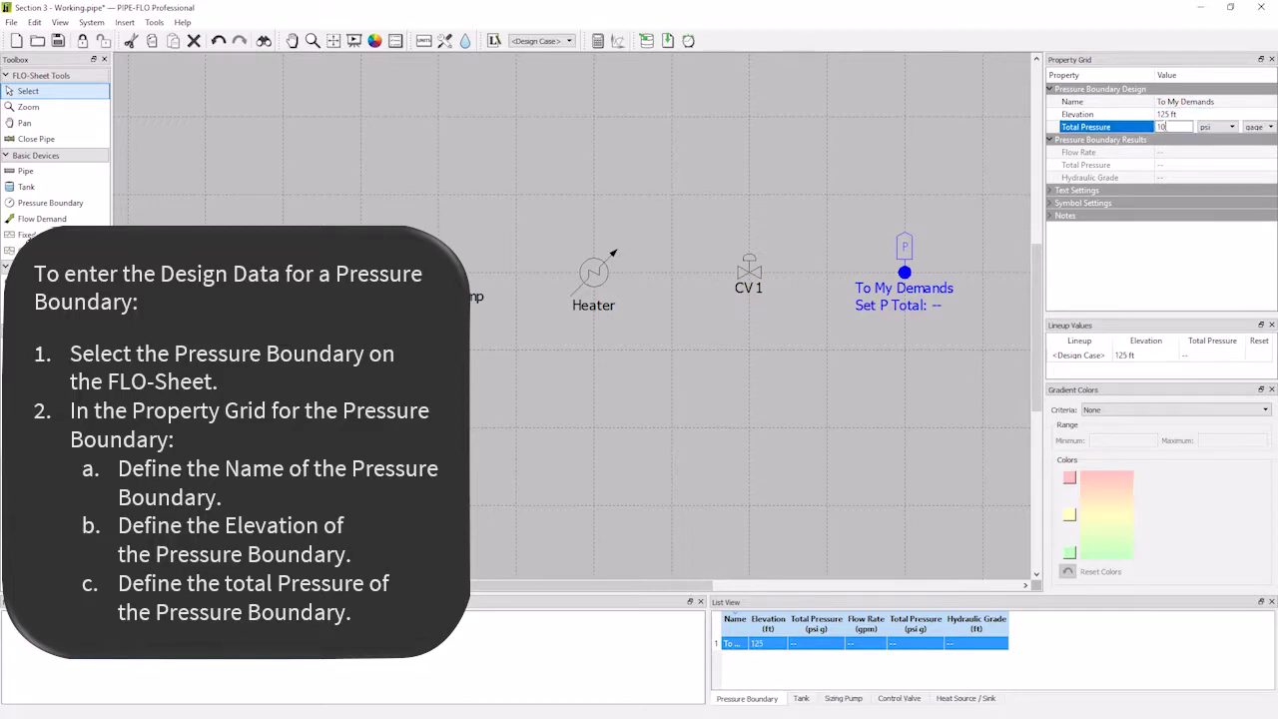
left_click(917, 199)
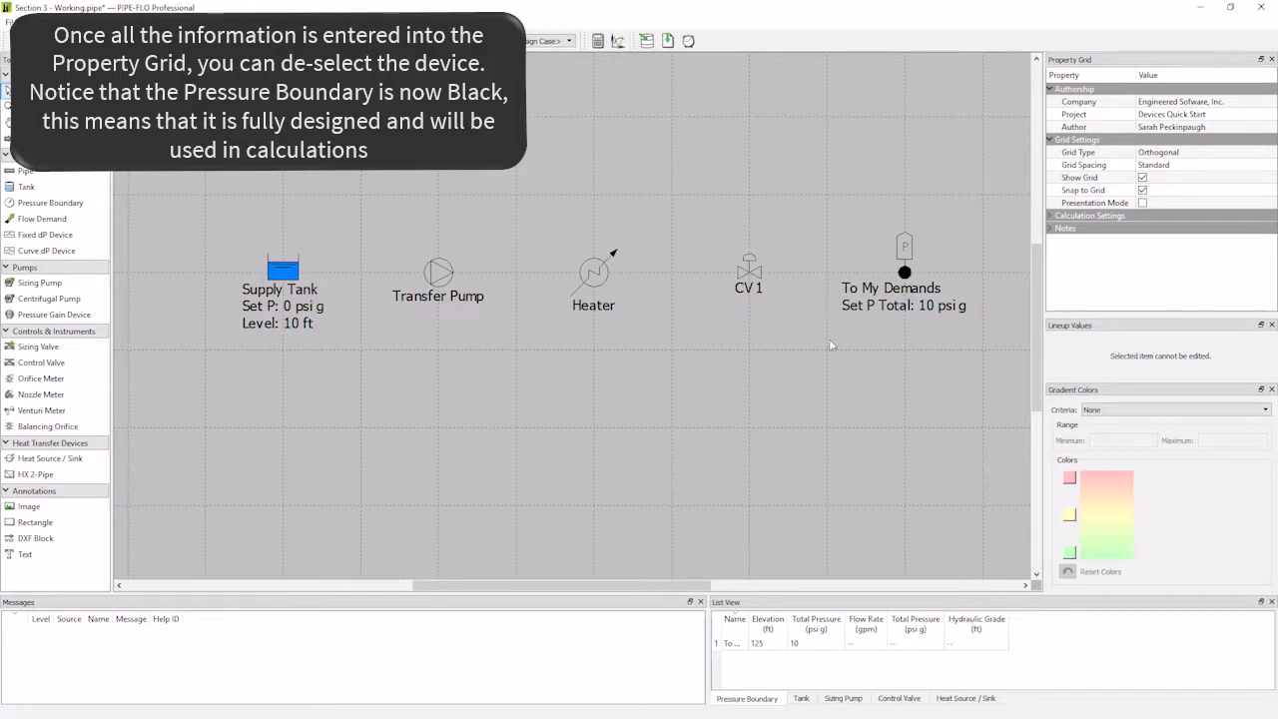